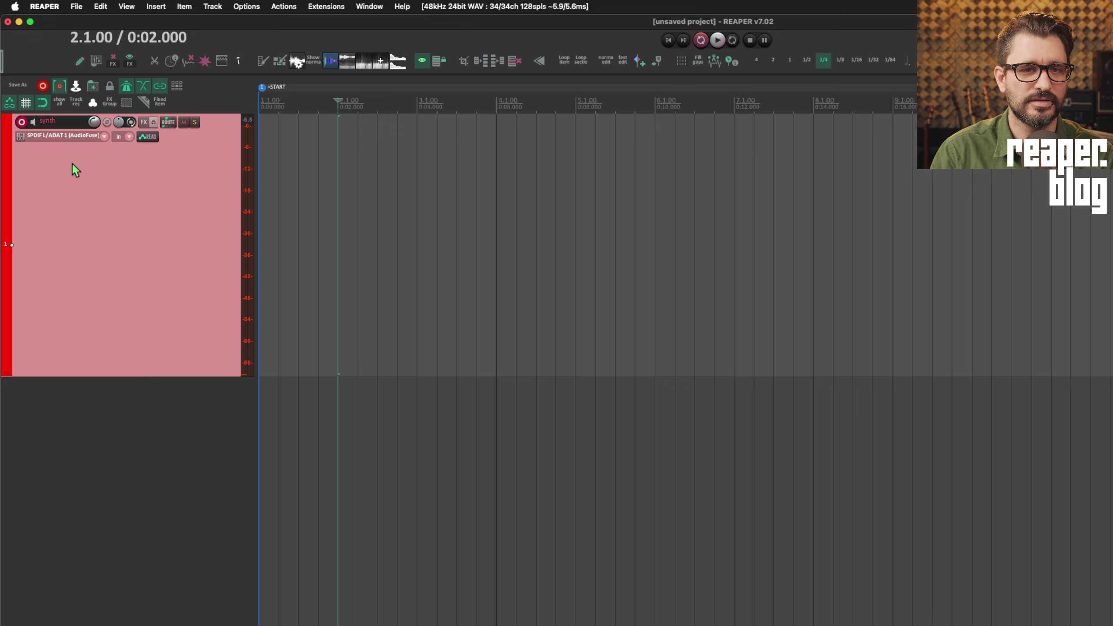
Turn on fixed item lanes for the synth track and add an empty lane at the bottom
right_click(128, 173)
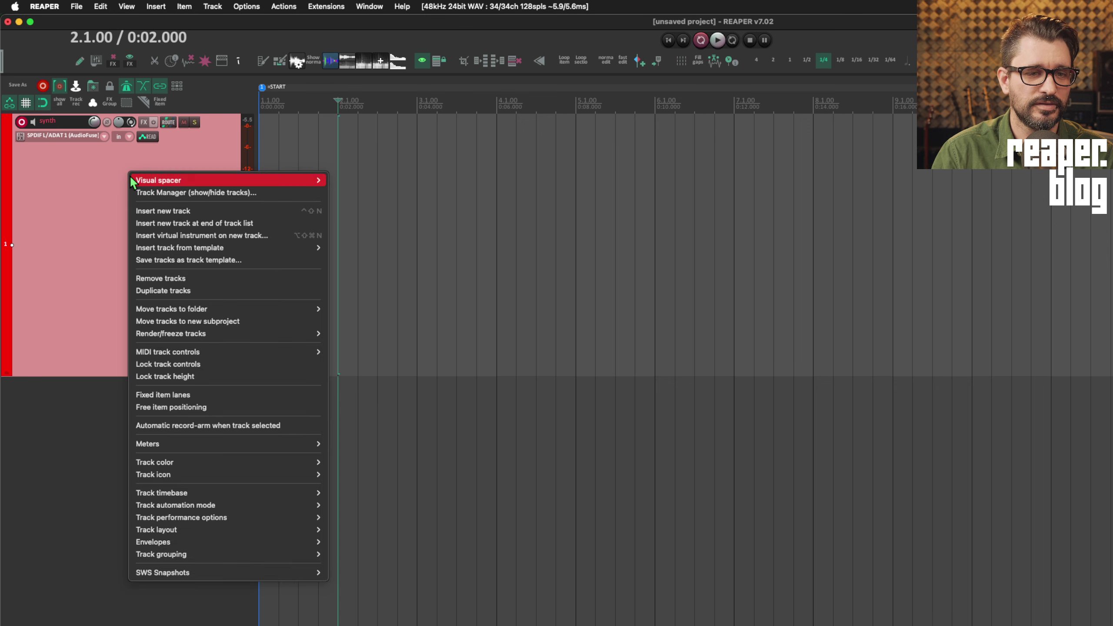
click(171, 394)
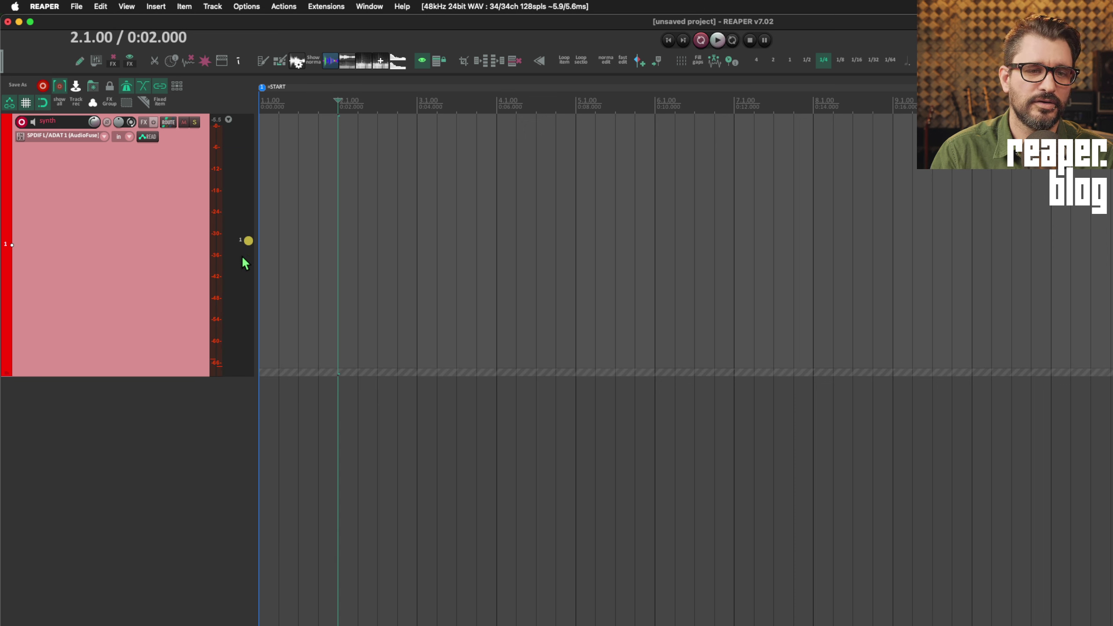
right_click(242, 257)
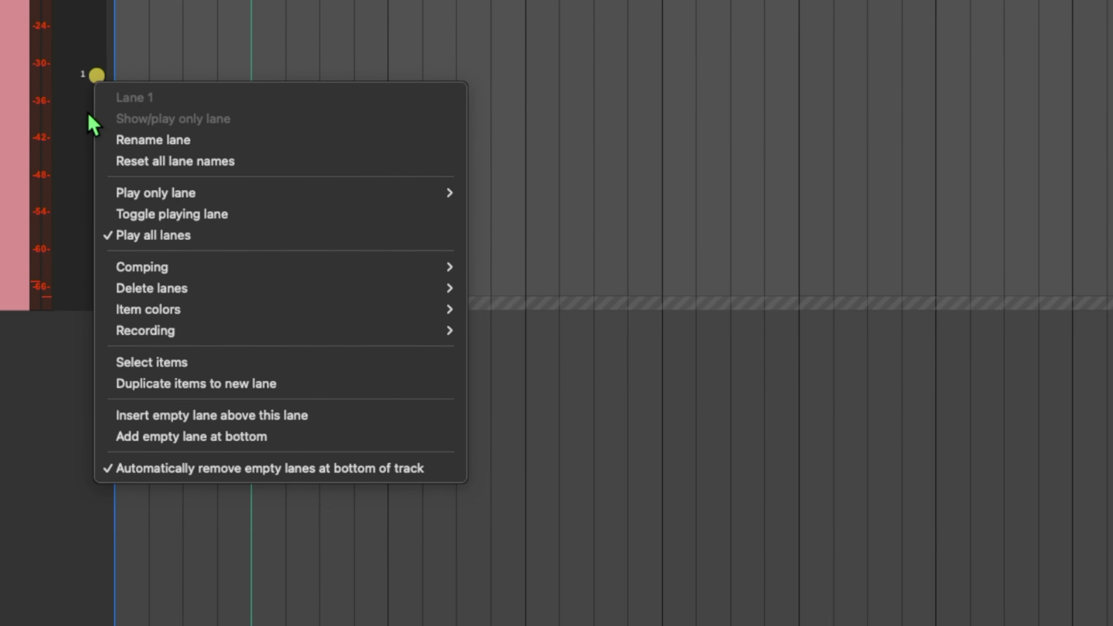
mouse_move(132, 333)
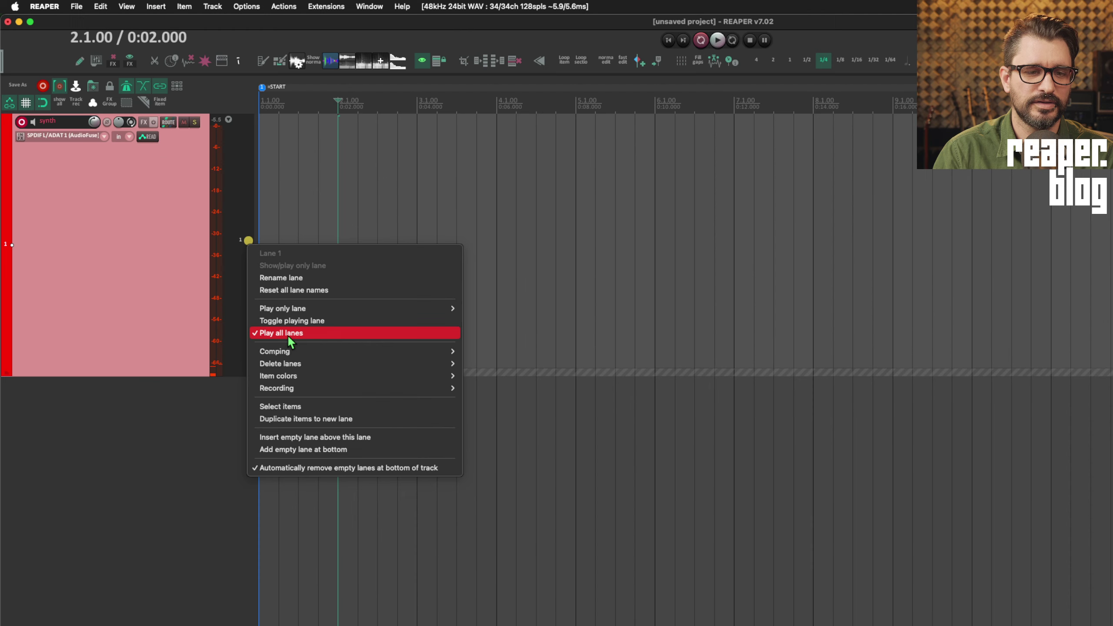
click(366, 451)
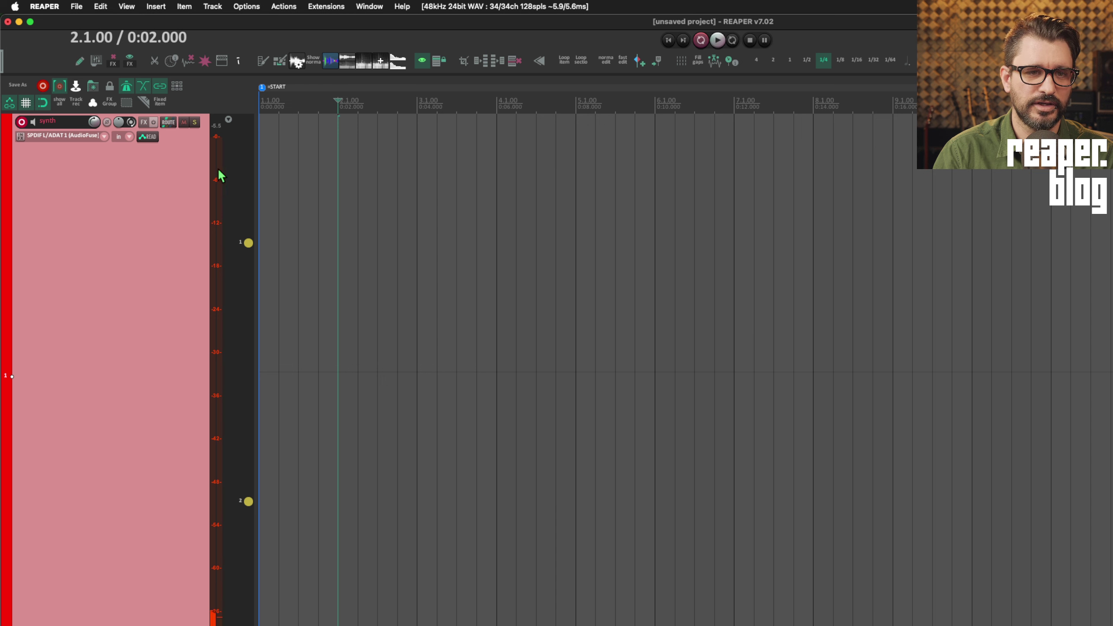
Shrink the track and delete lane 2 along with its media items
click(229, 119)
right_click(248, 303)
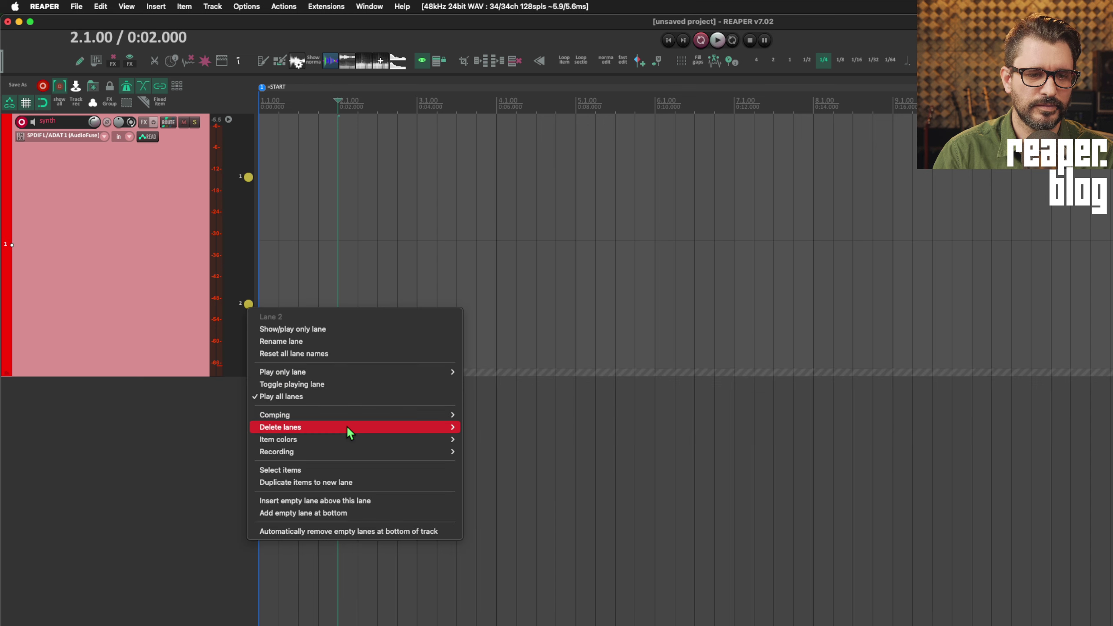
mouse_move(352, 432)
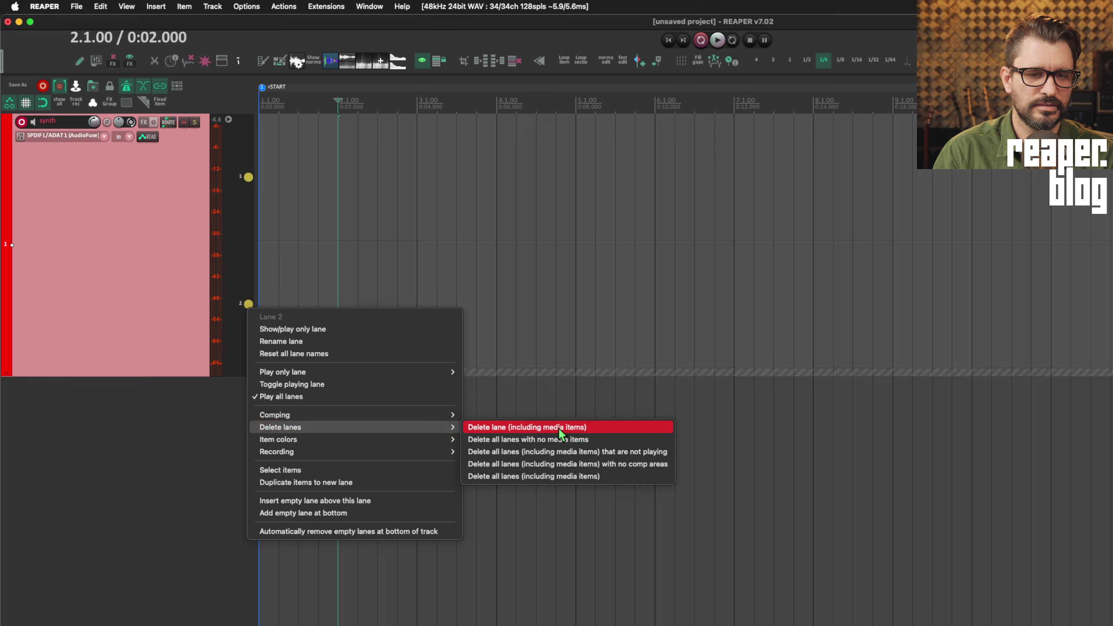
click(621, 427)
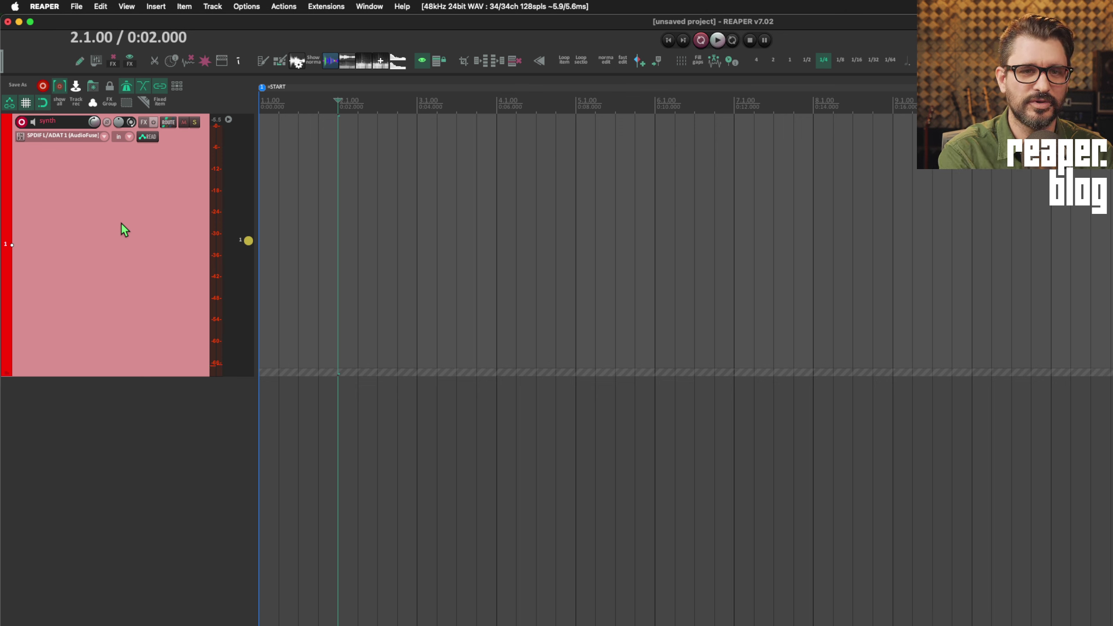
Record synth takes synth-068 and synth-069 into lanes 1 and 2, then play them together
key(super+r)
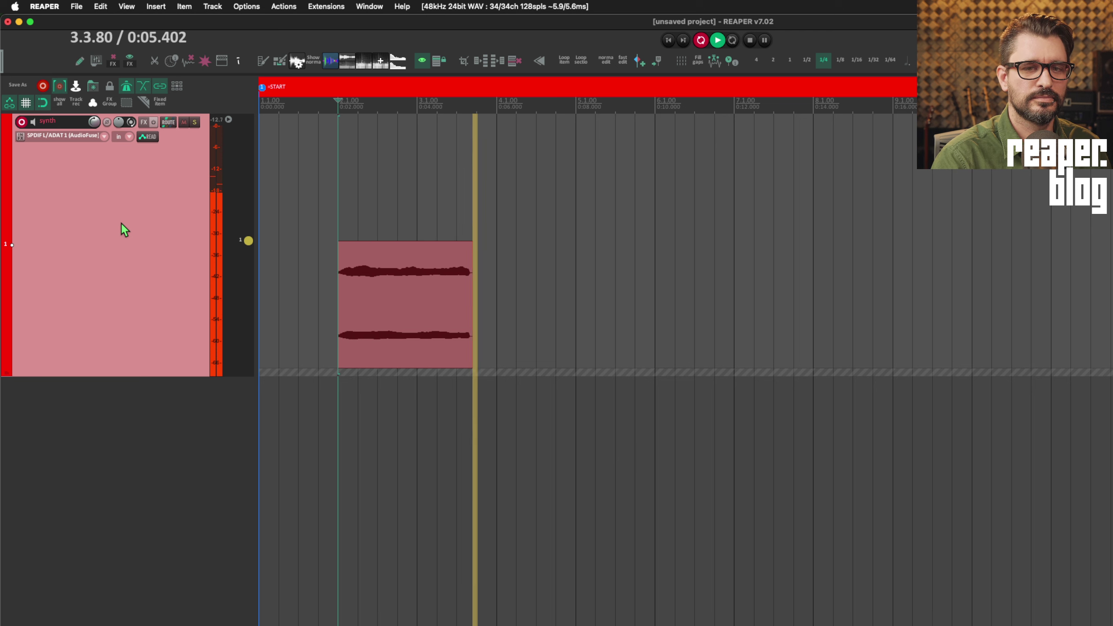
key(space)
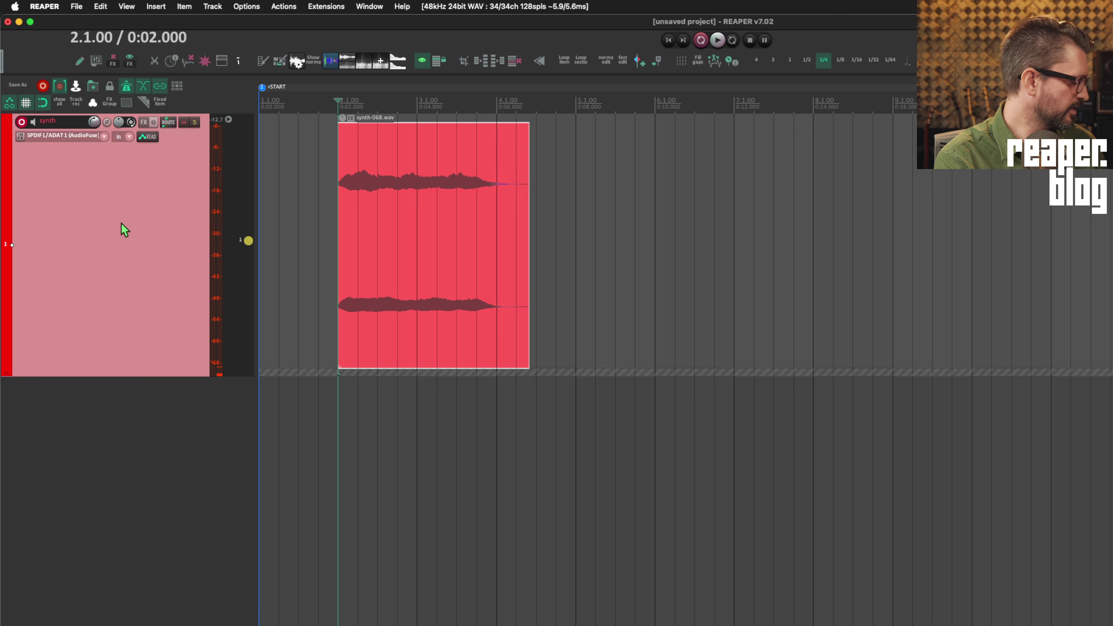
key(super+r)
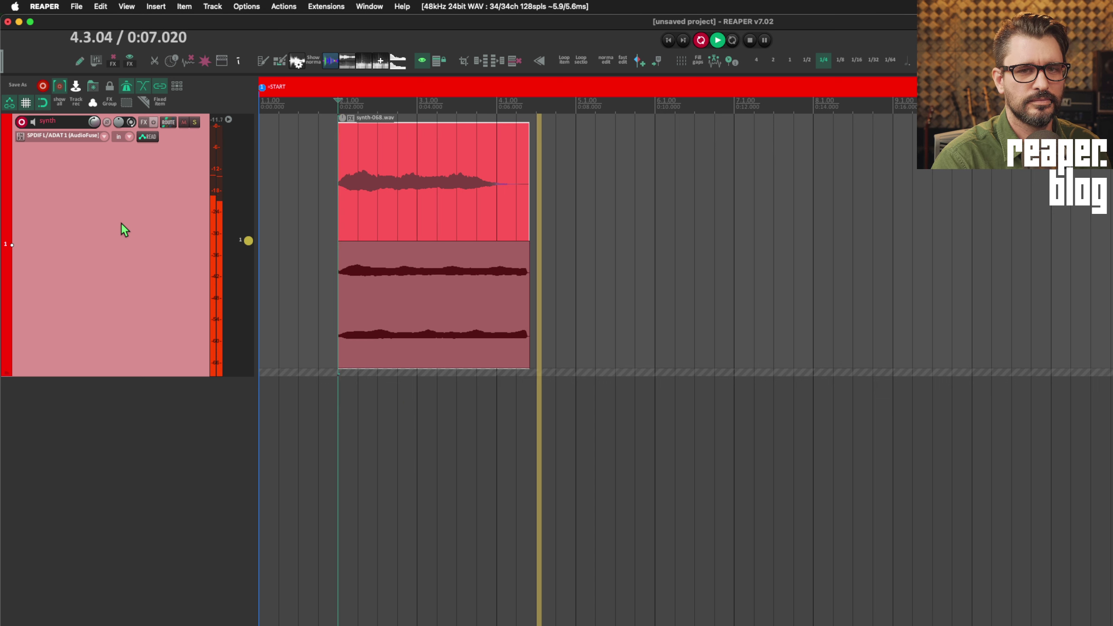
key(space)
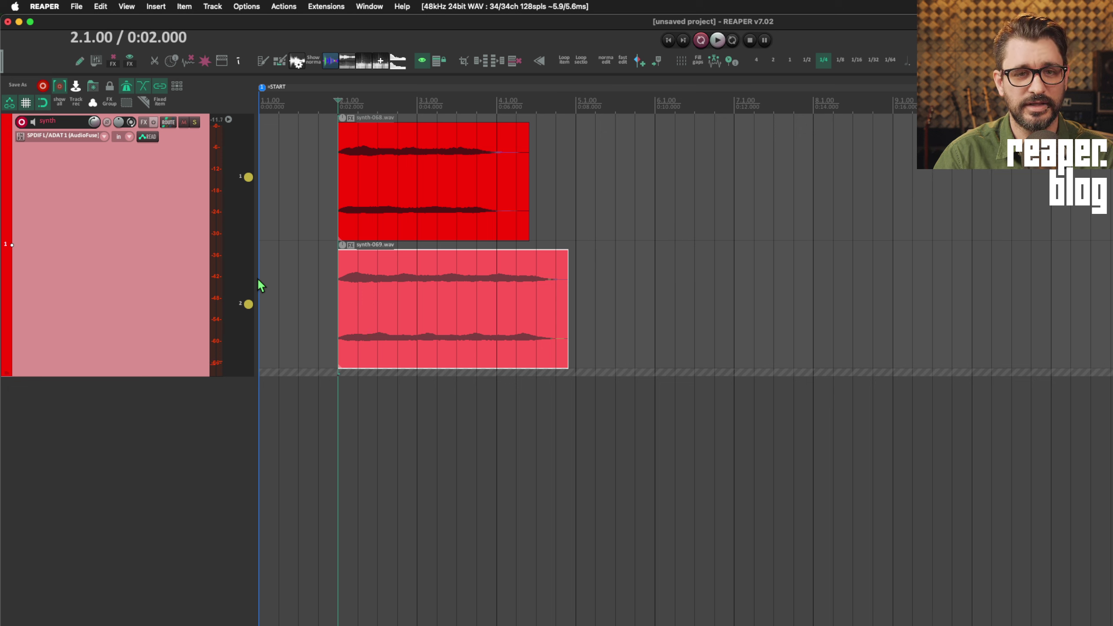
key(space)
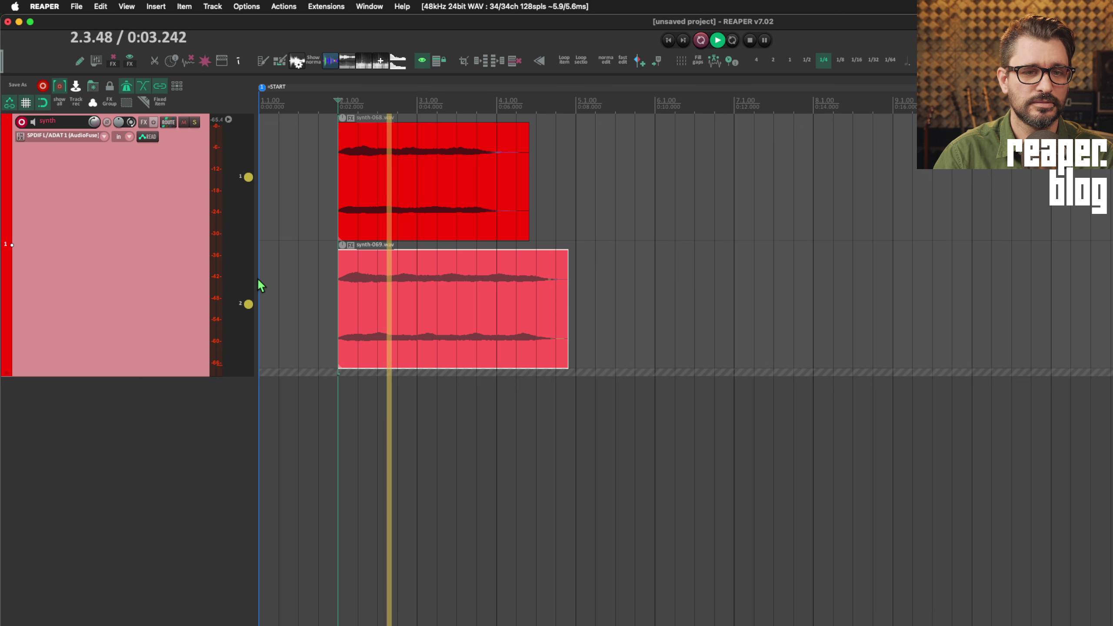
key(space)
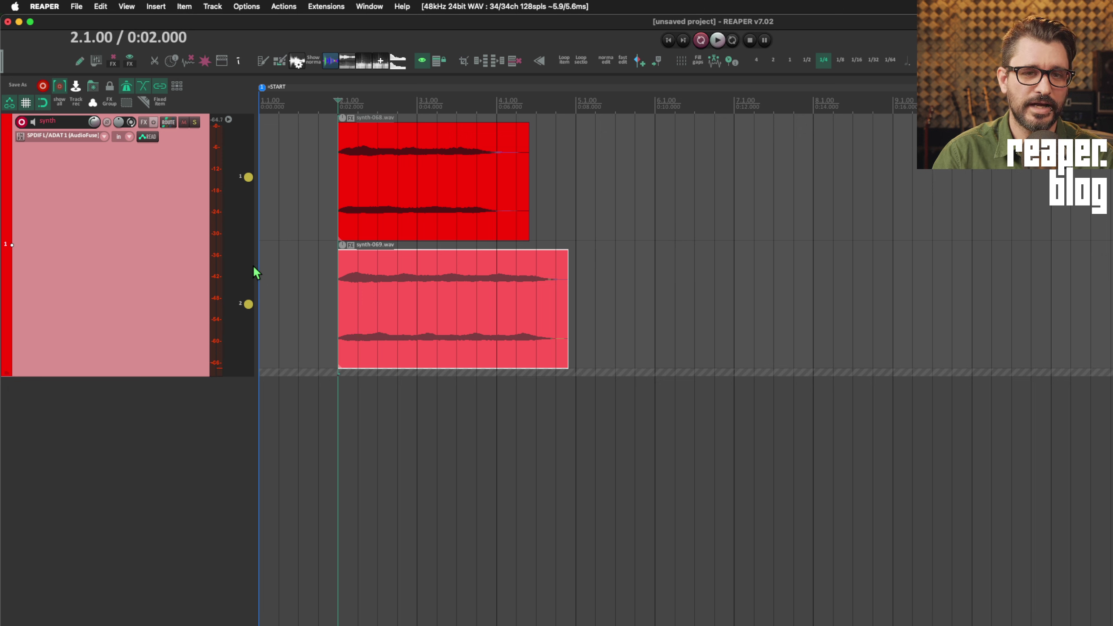
Enable Monitor track media when recording and record a third take, synth-070, into lane 3
right_click(22, 123)
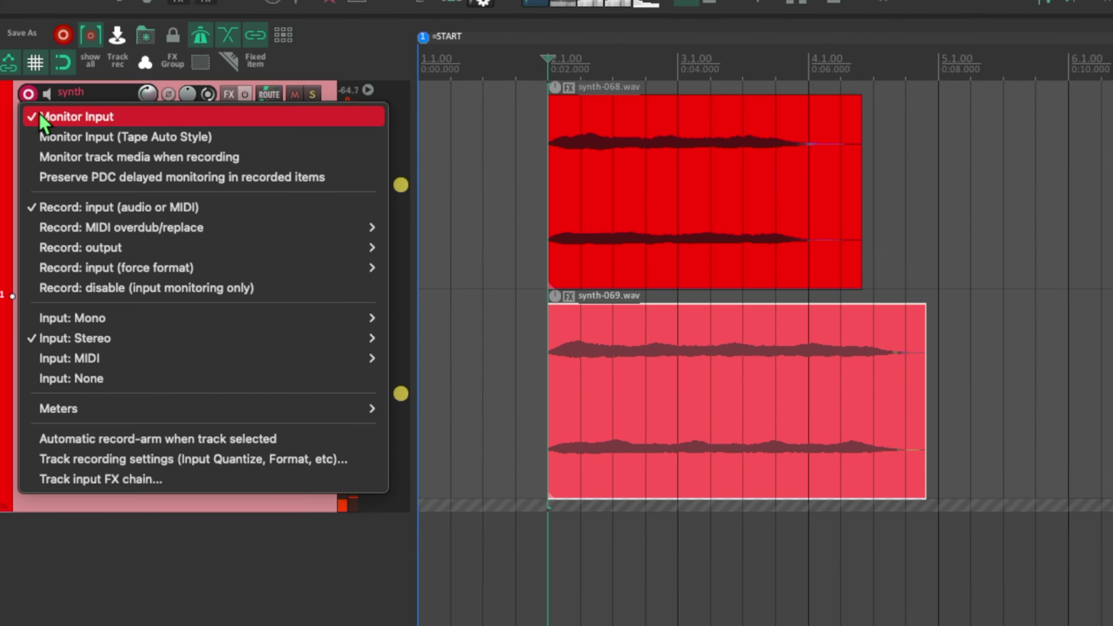
click(124, 158)
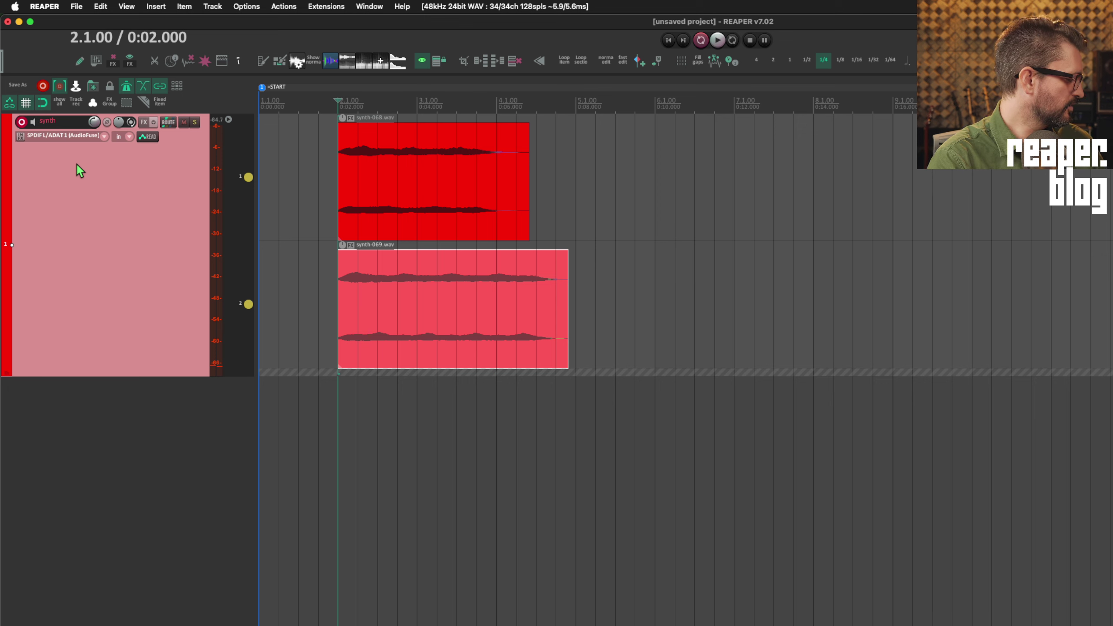
key(super+r)
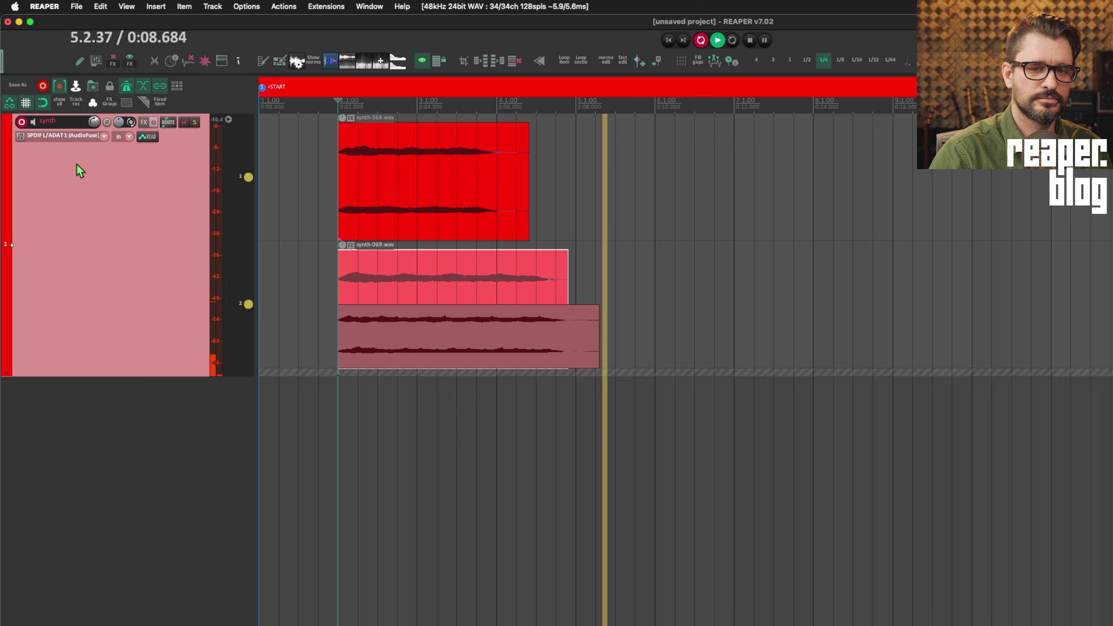
key(space)
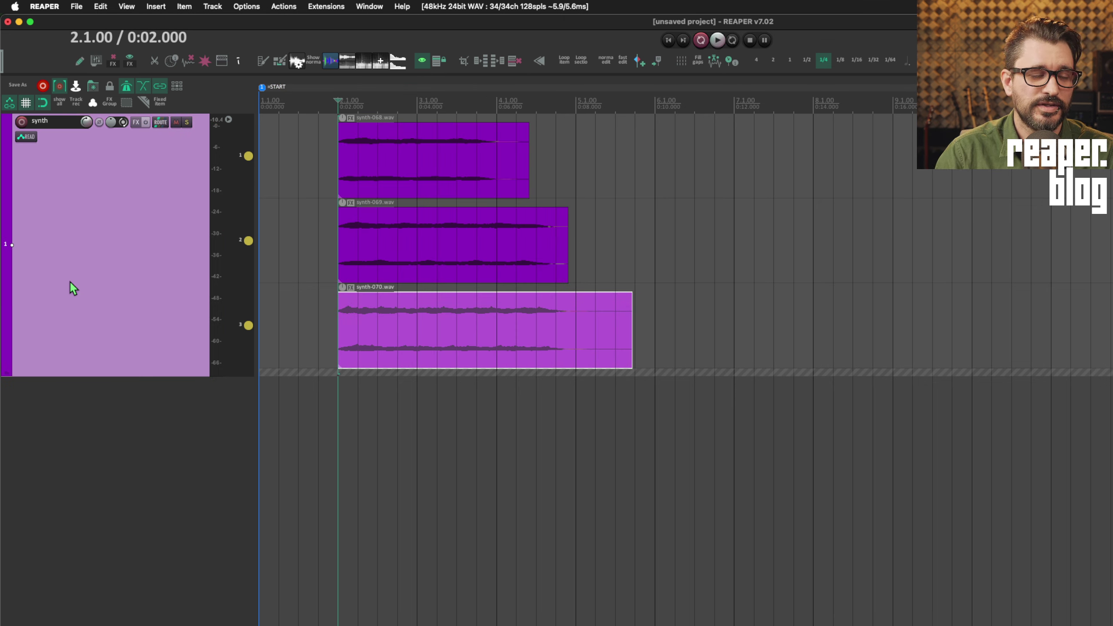
right_click(175, 191)
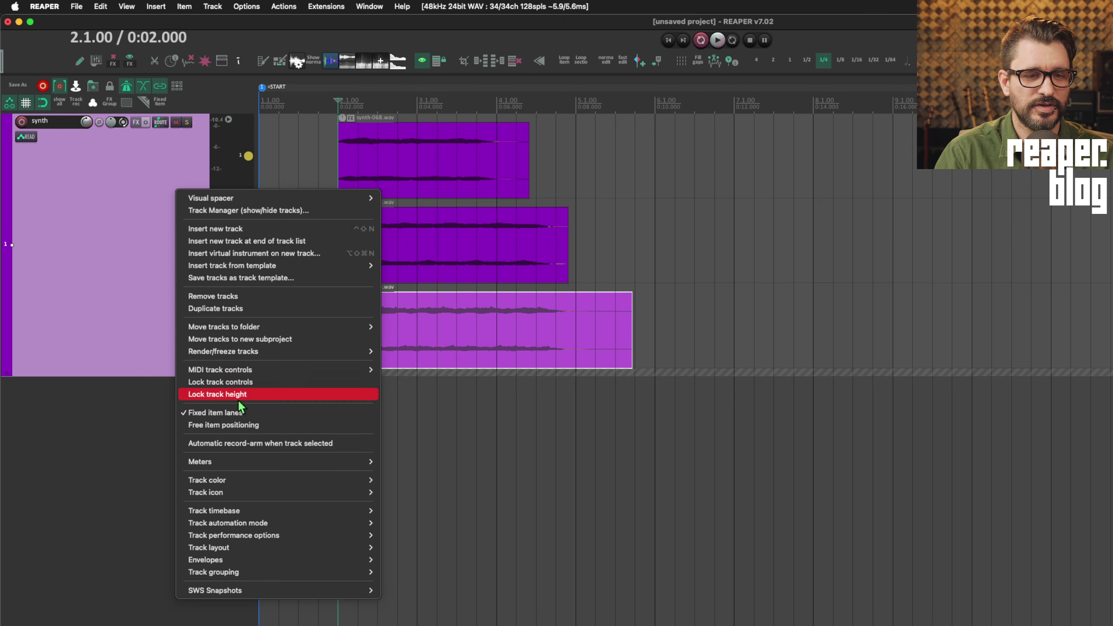
click(117, 238)
right_click(246, 159)
mouse_move(438, 303)
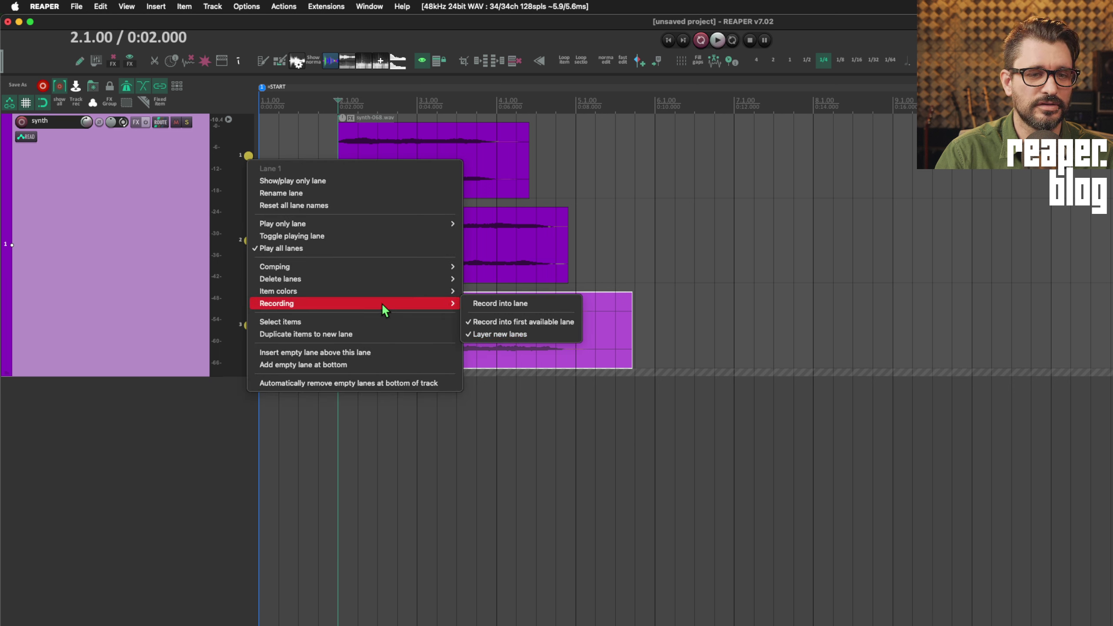
click(527, 333)
right_click(20, 125)
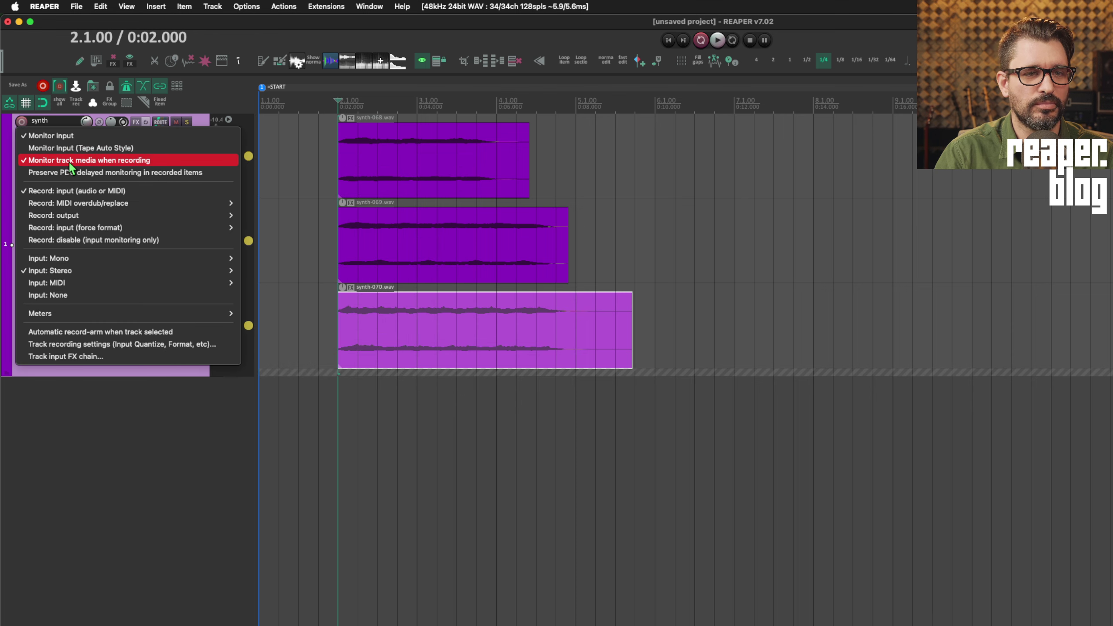
click(157, 159)
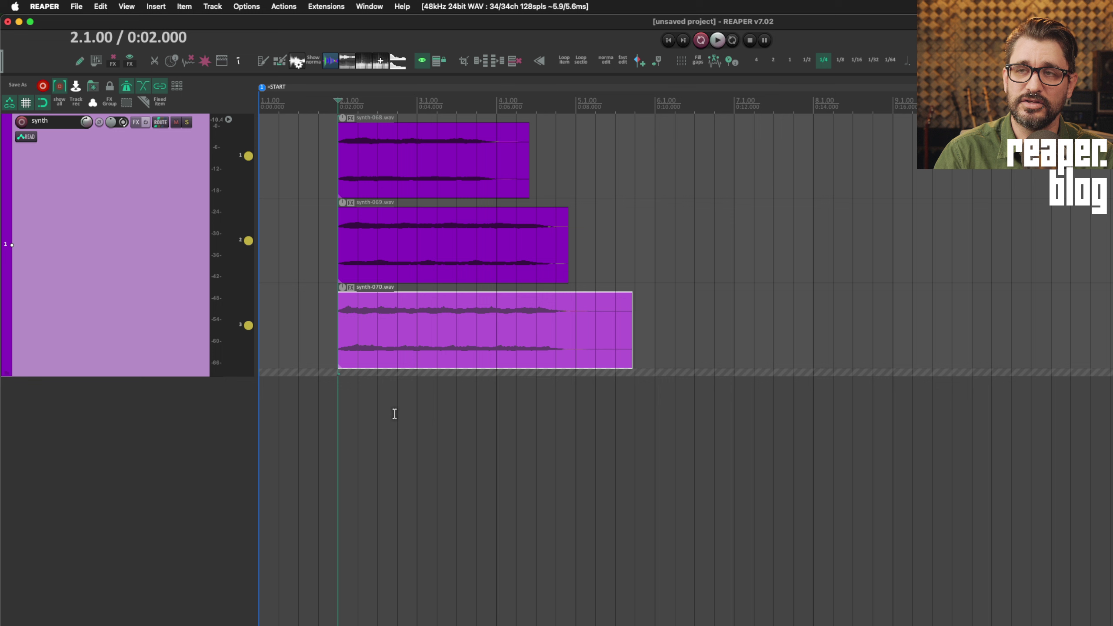
Turn off single-lane view and mark lanes 2, 1 and 3 as playing lanes
click(228, 120)
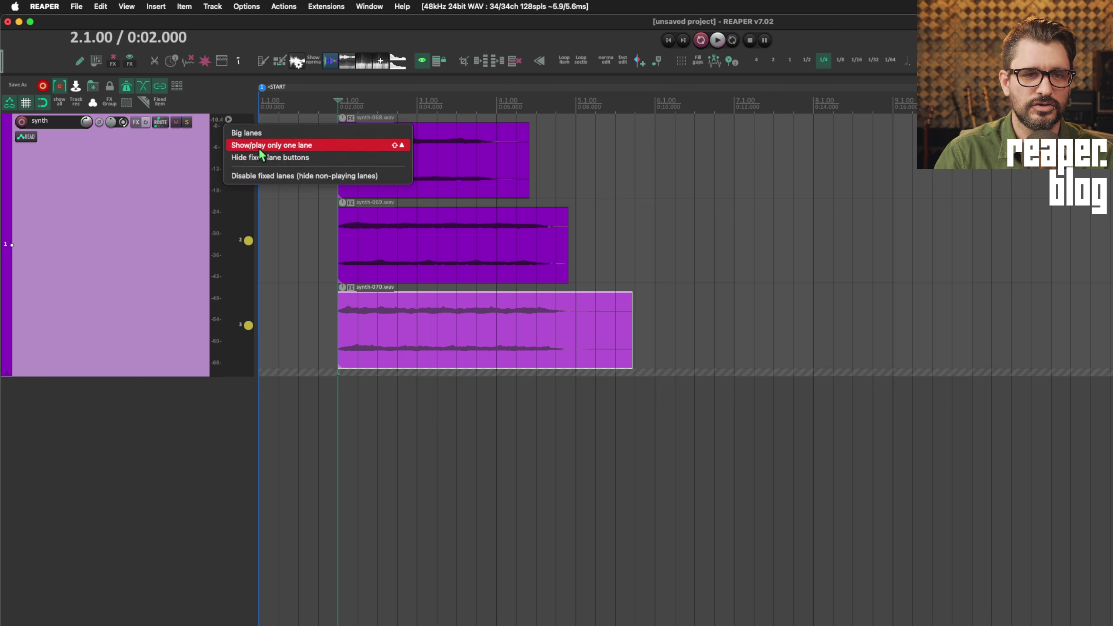
click(291, 148)
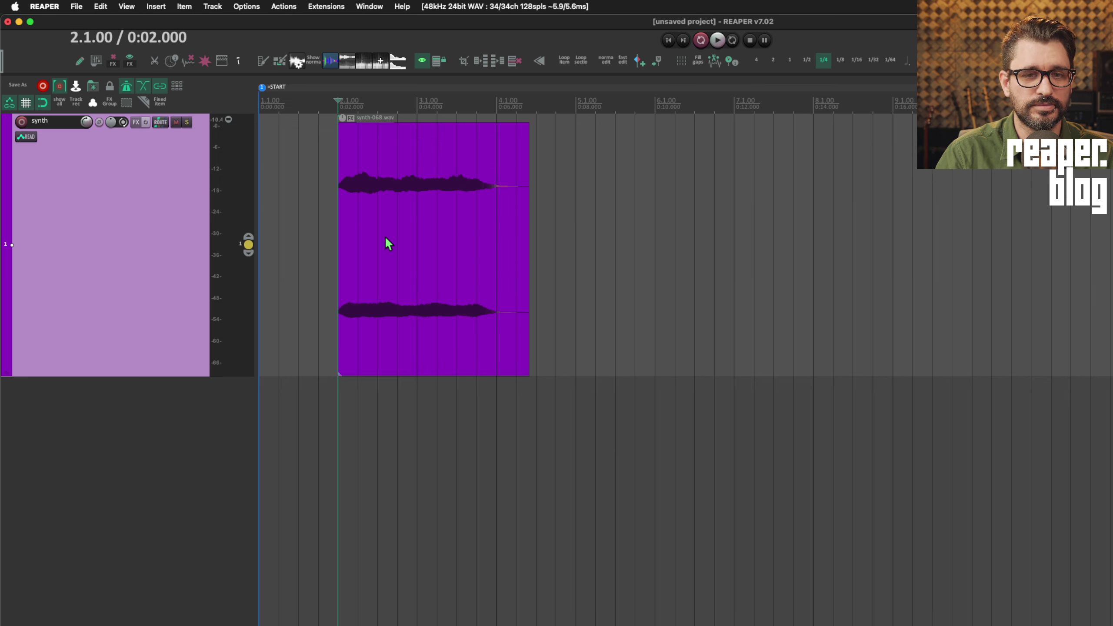
click(229, 120)
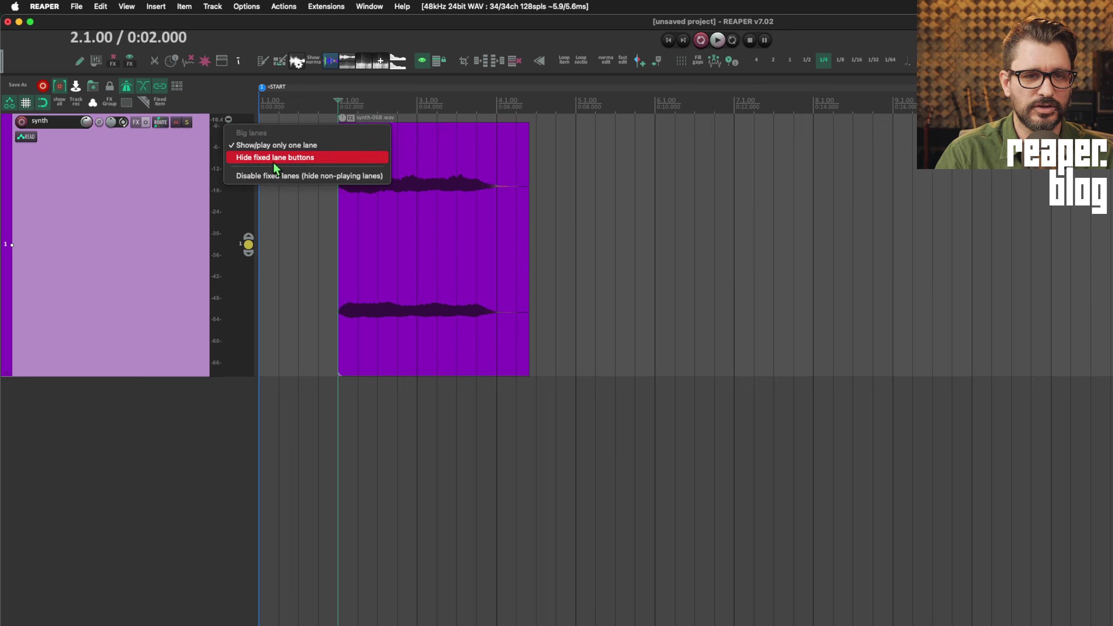
click(269, 145)
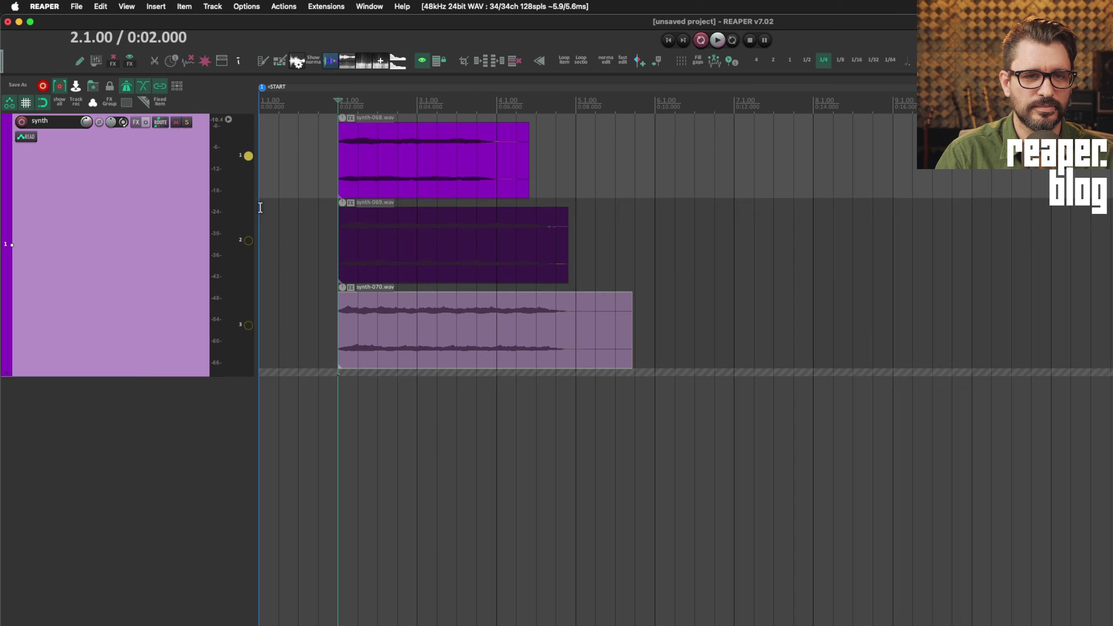
click(248, 241)
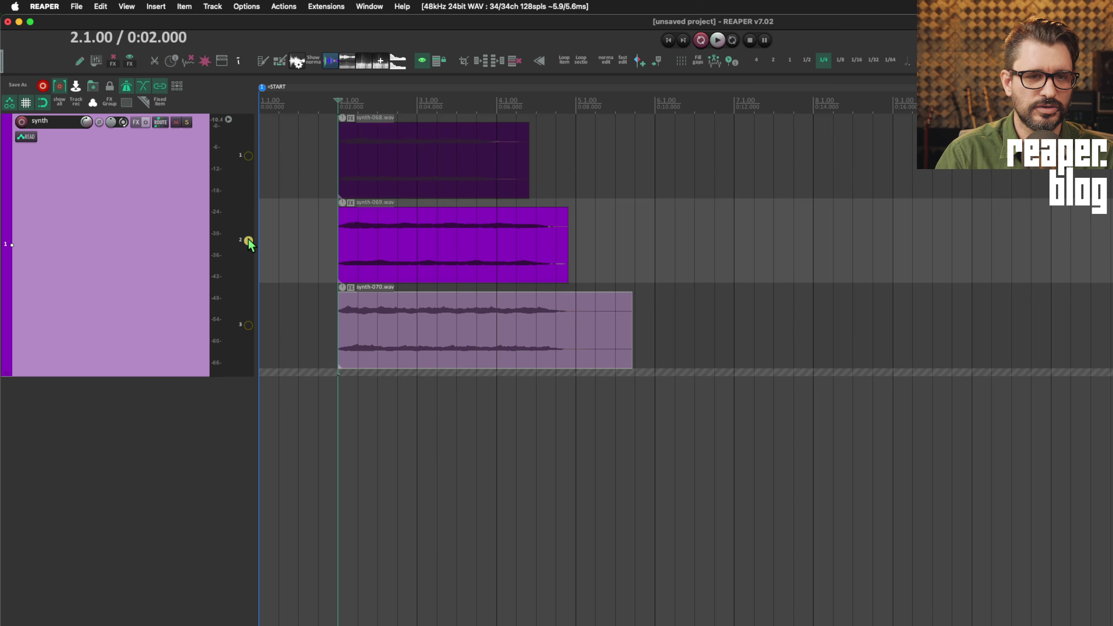
click(248, 155)
click(248, 324)
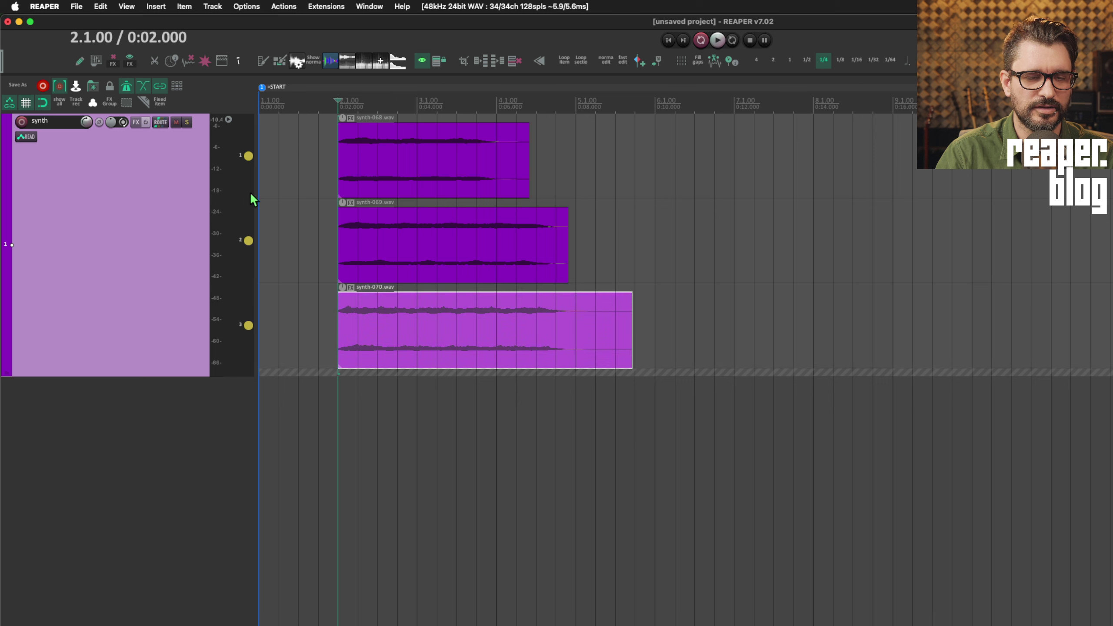
Set all lanes to play, disable fixed item lanes, and play the merged takes
right_click(247, 158)
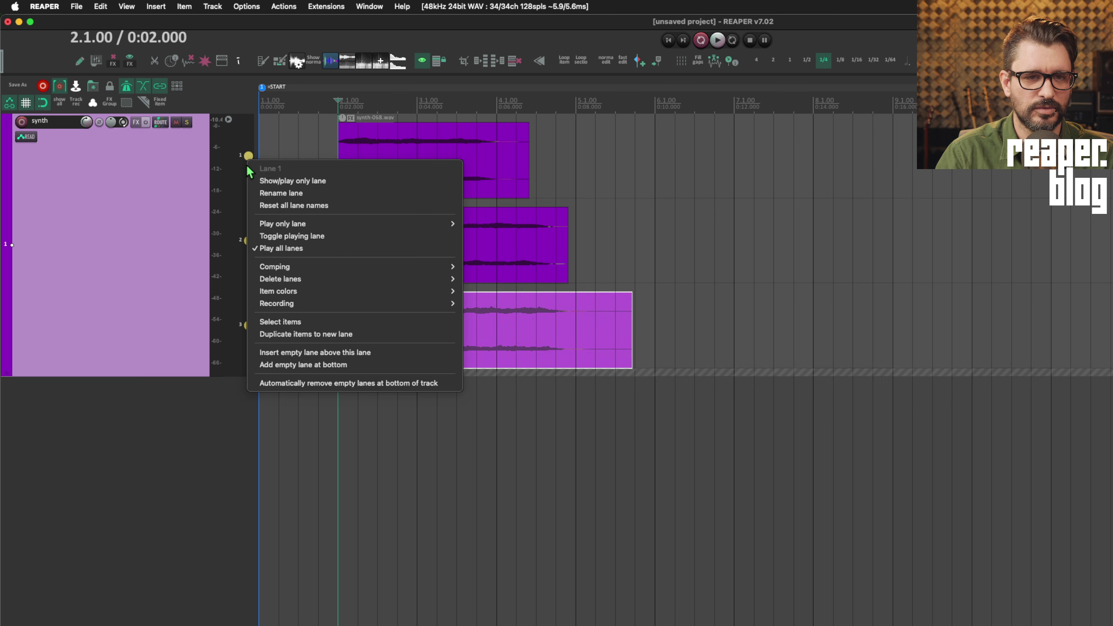
click(324, 249)
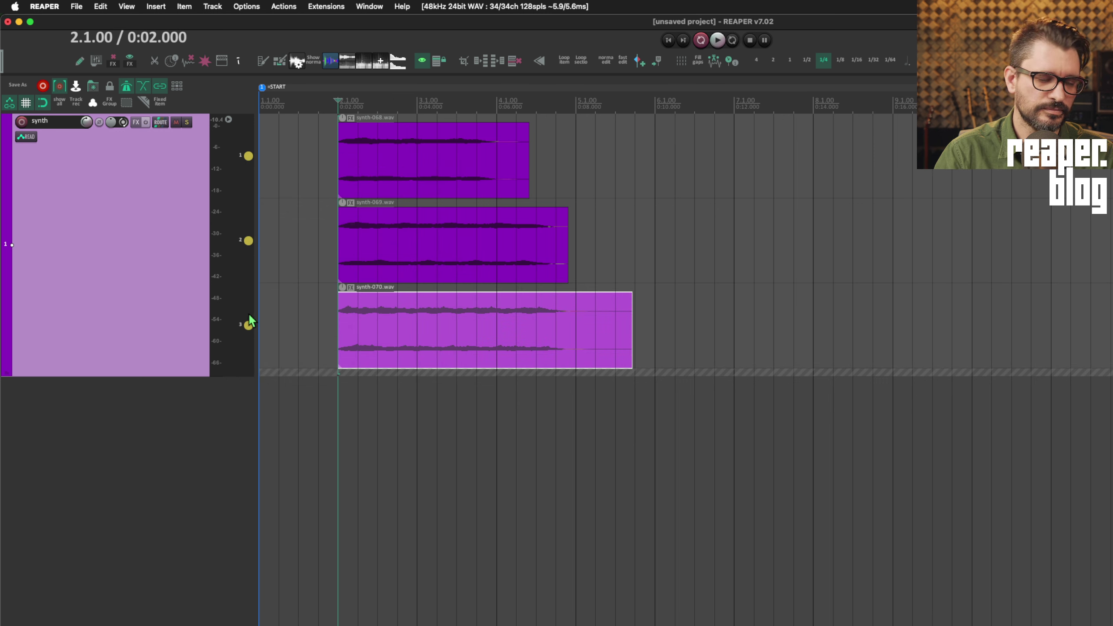
right_click(176, 188)
click(271, 408)
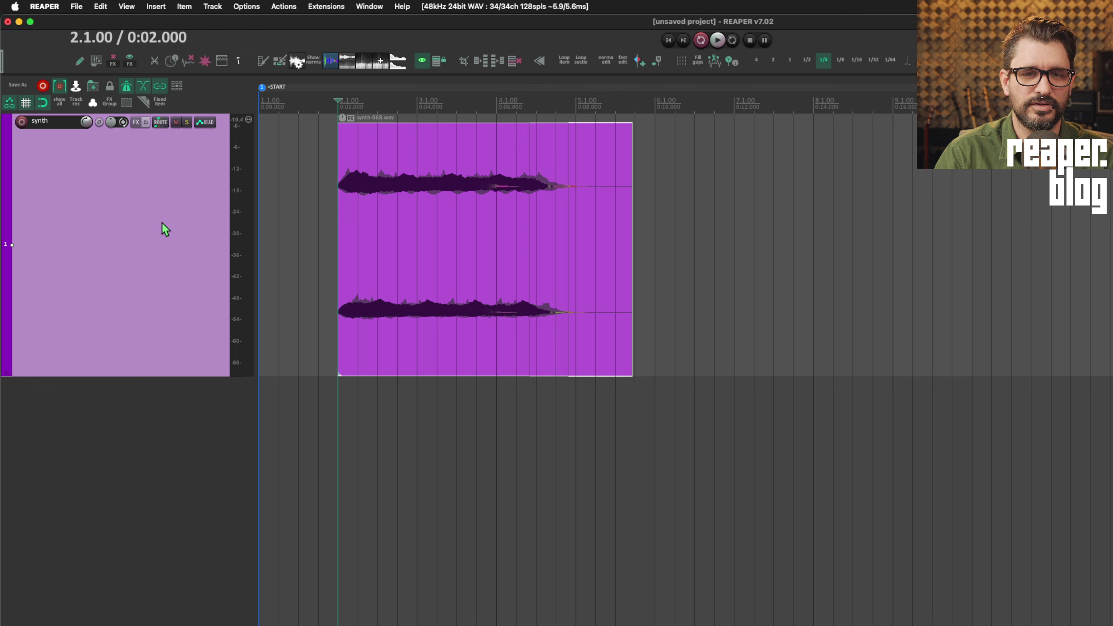
key(space)
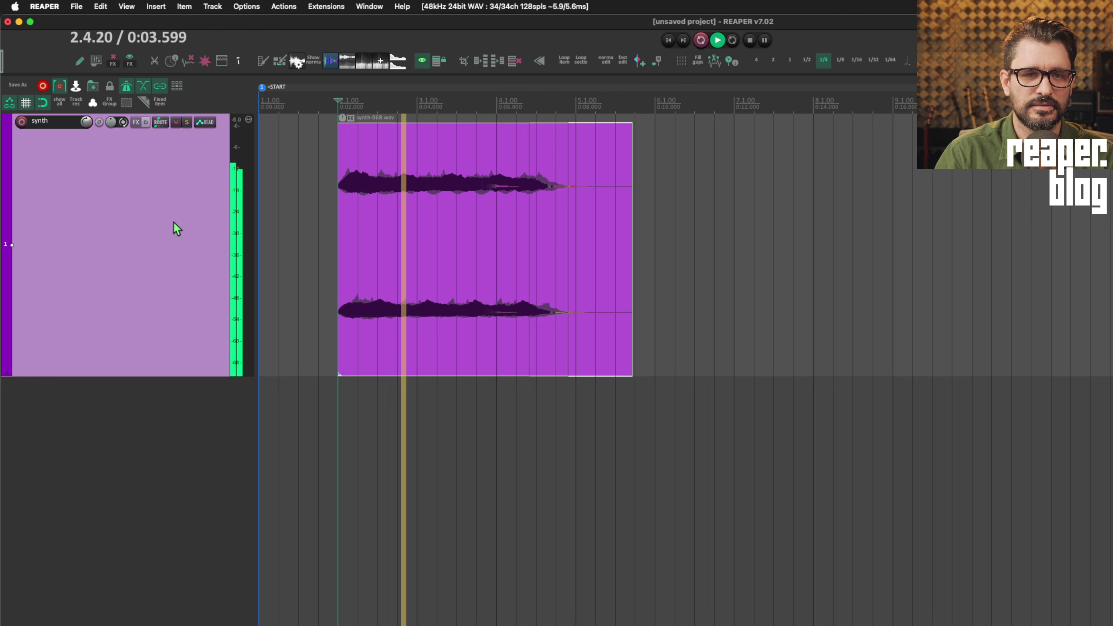
key(space)
Re-enable fixed item lanes, collapse to a single-lane view, and play the shown lane
right_click(193, 199)
click(175, 180)
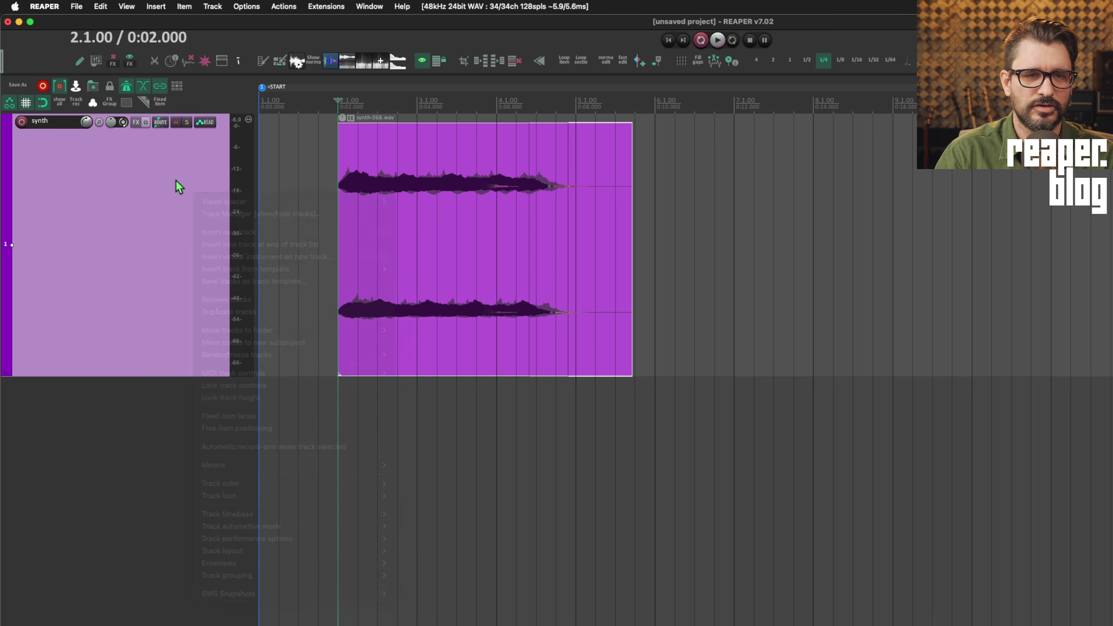
click(160, 102)
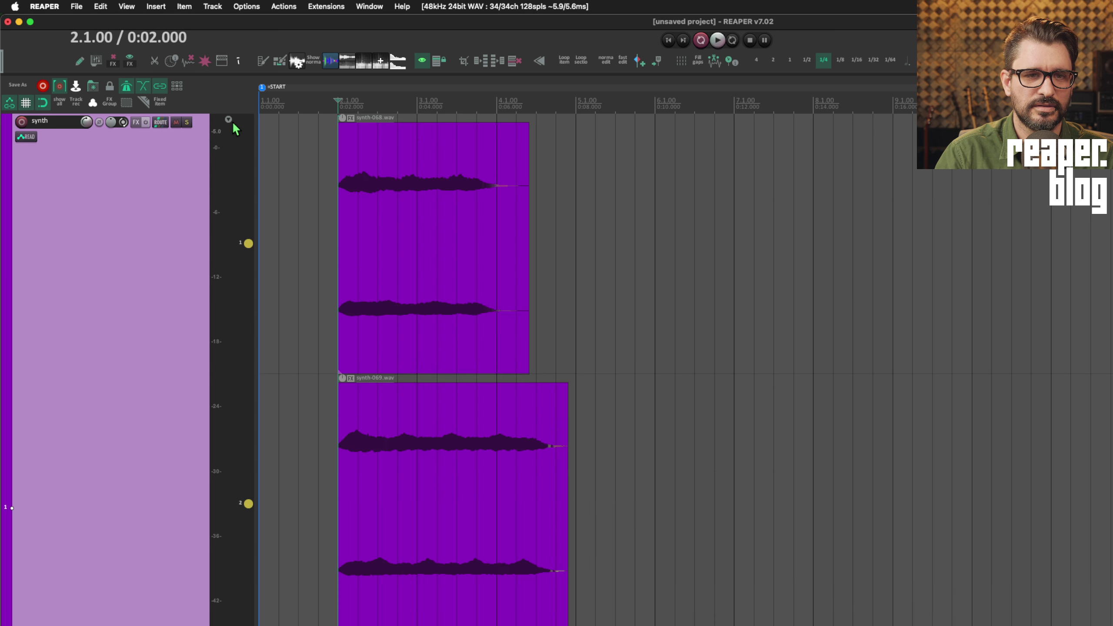
click(228, 119)
click(227, 119)
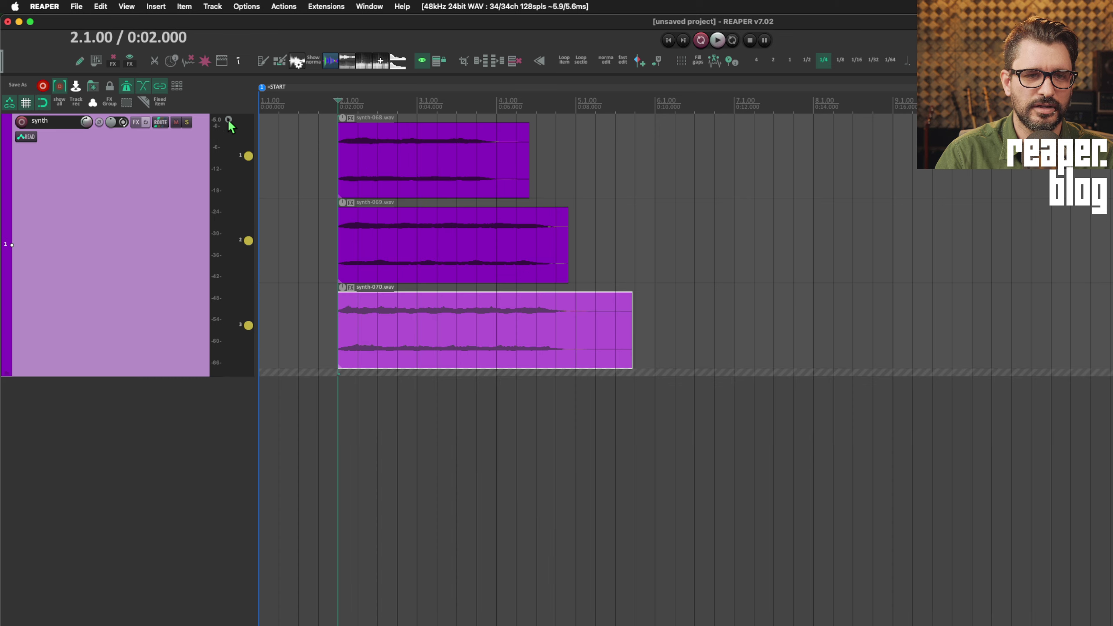
click(228, 119)
key(space)
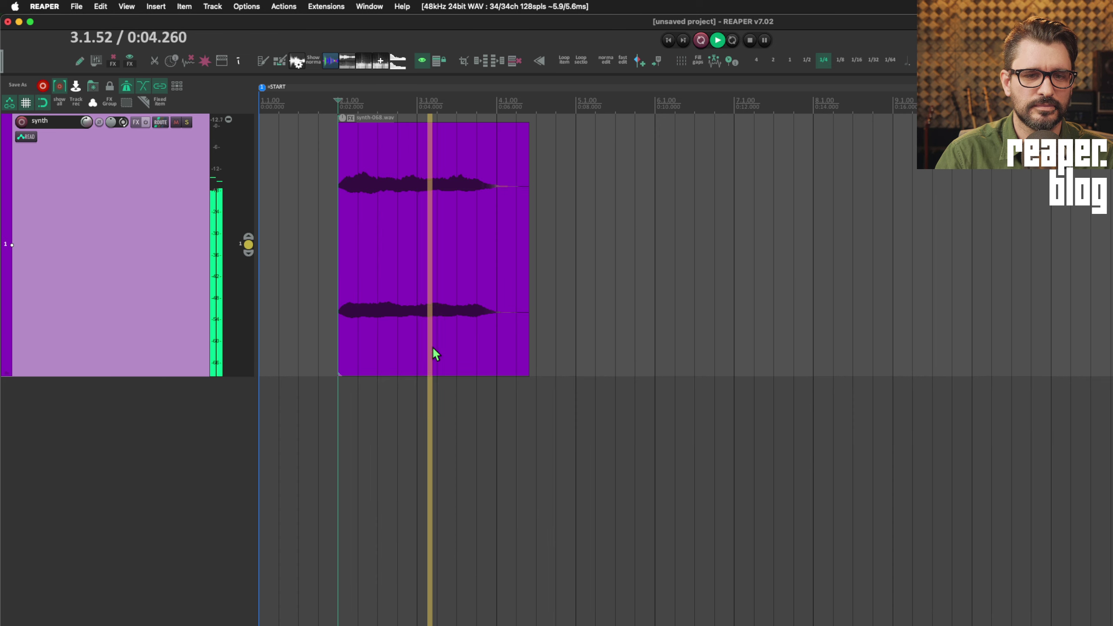
key(space)
Cycle through the three take lanes to compare synth-068, synth-069 and synth-070
click(248, 254)
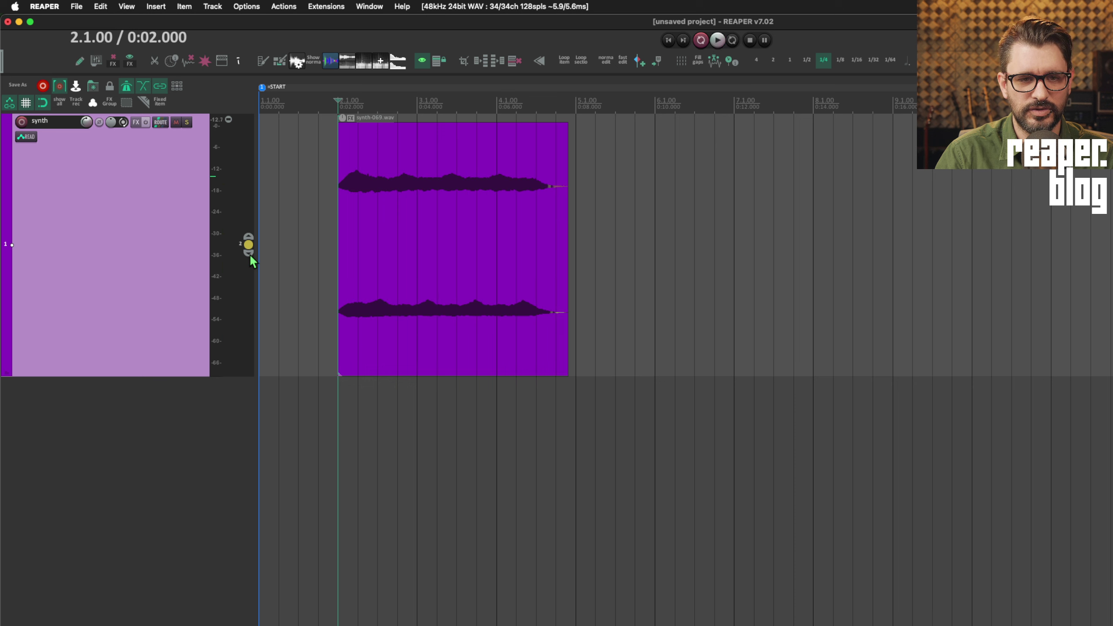
click(249, 253)
click(249, 253)
click(249, 253)
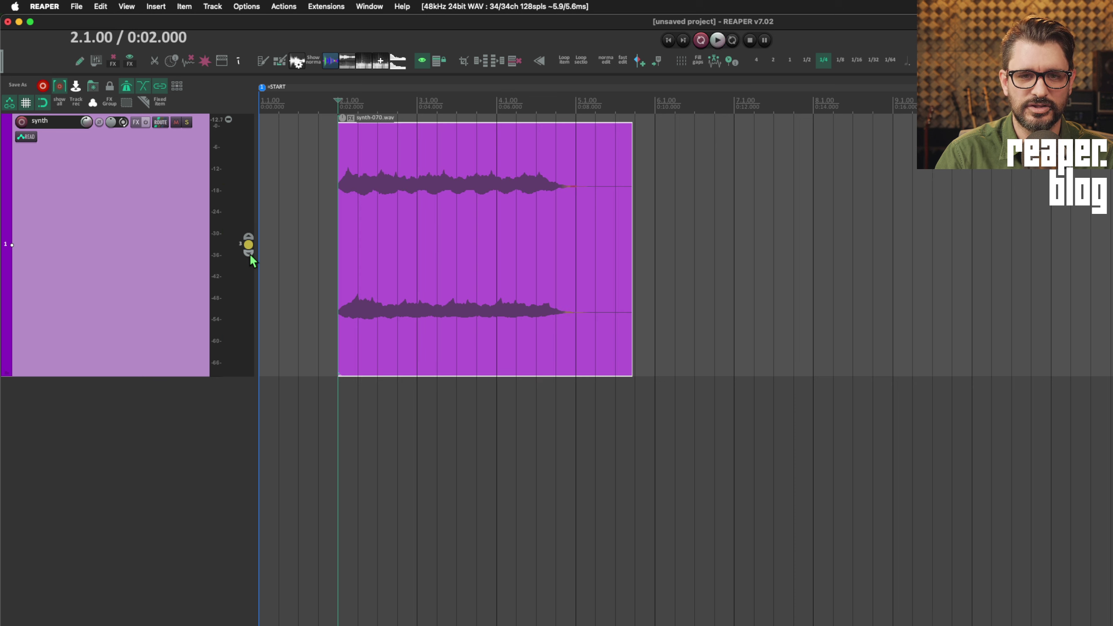
click(249, 252)
click(248, 254)
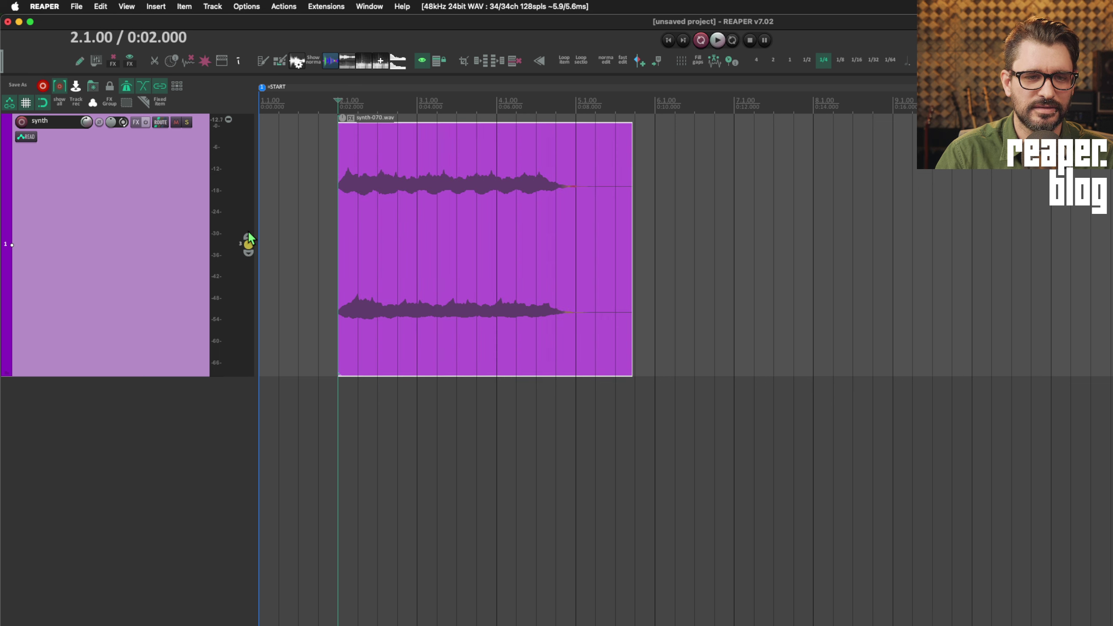
scroll(248, 233, down, 2)
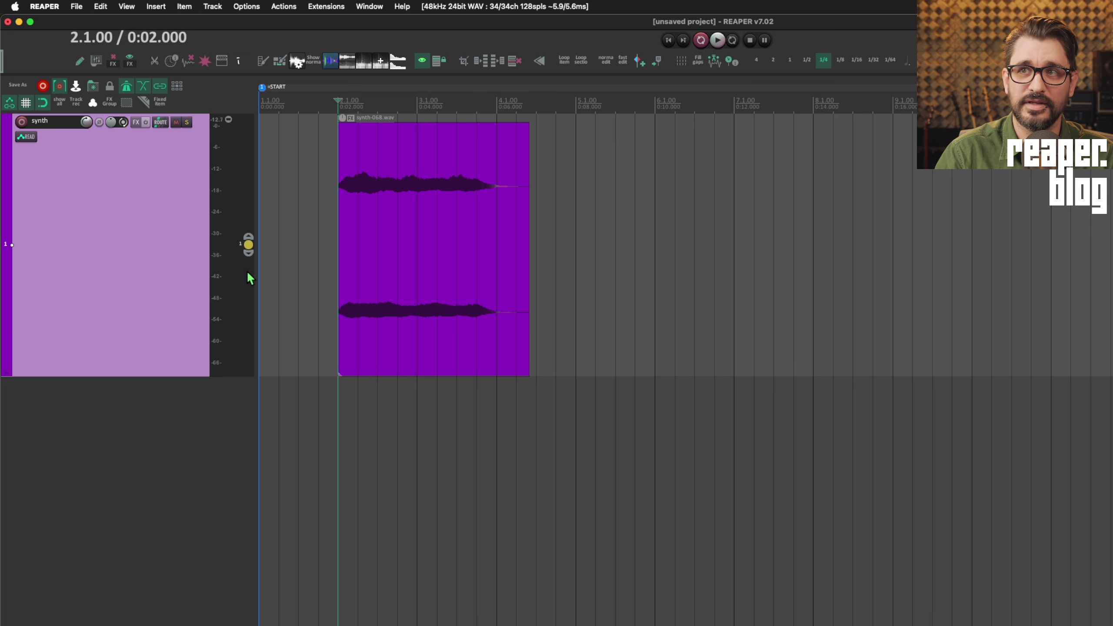
Expand back to three lanes, set all lanes to play, and turn fixed item lanes off
click(229, 121)
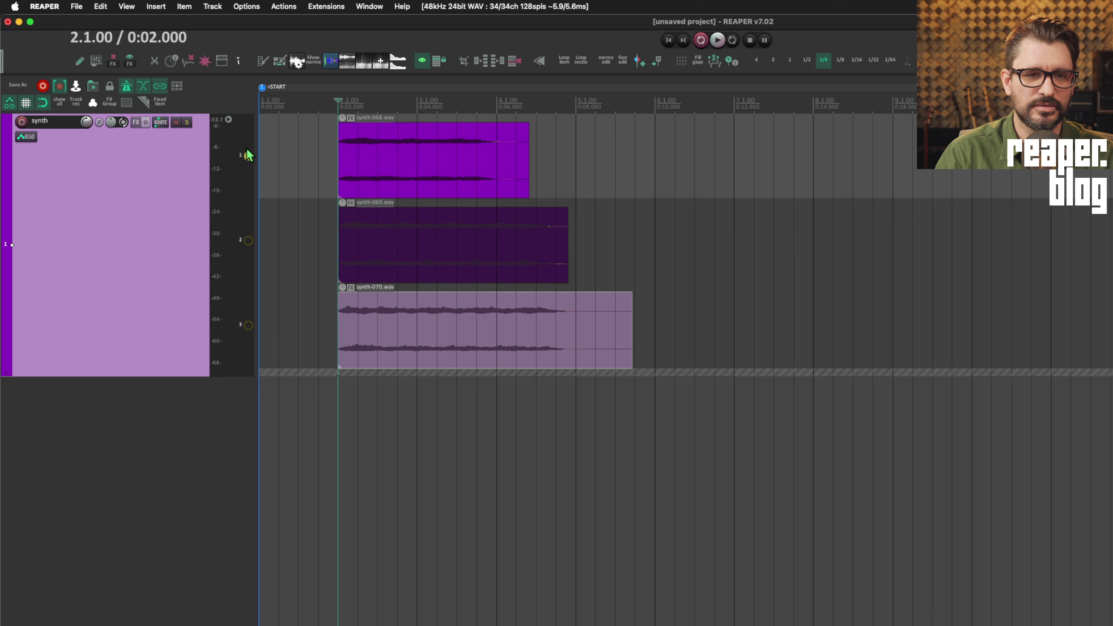
right_click(248, 157)
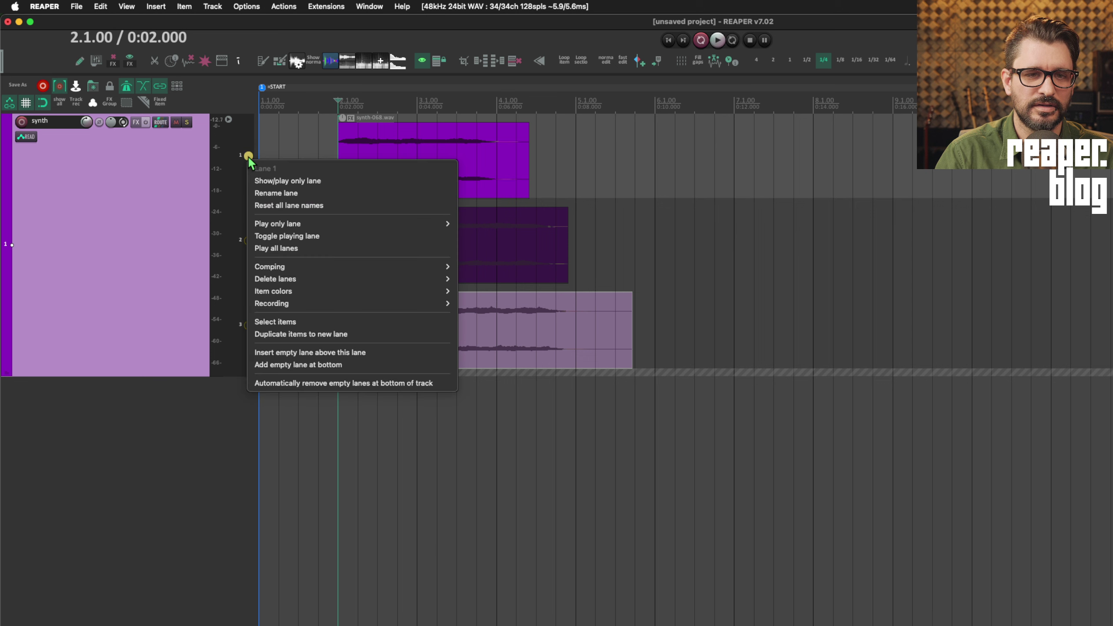
click(309, 248)
right_click(190, 273)
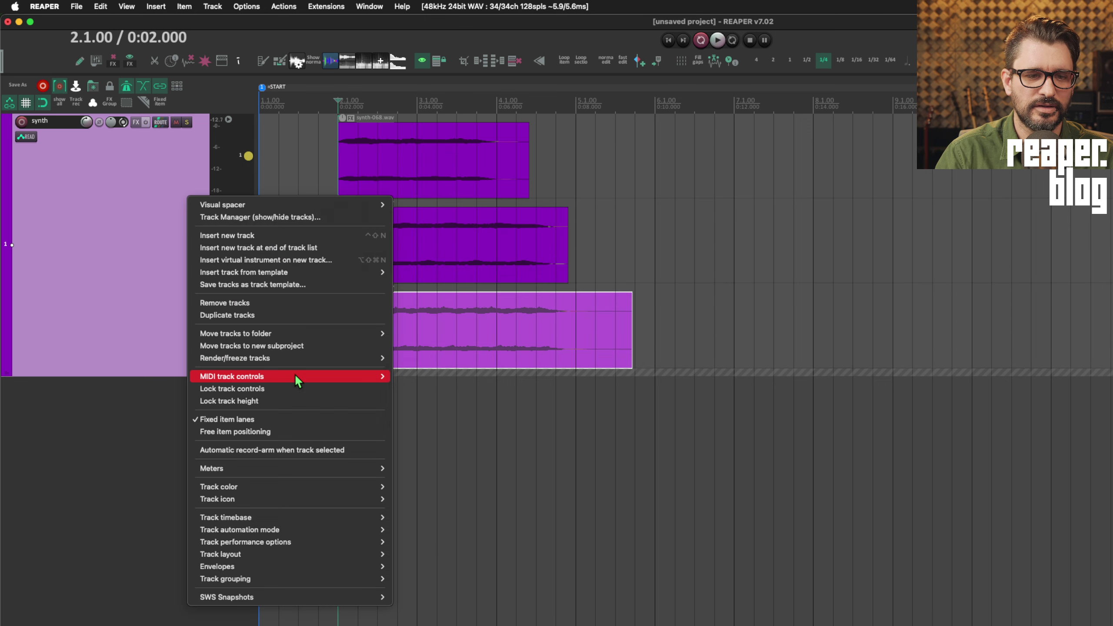
click(264, 421)
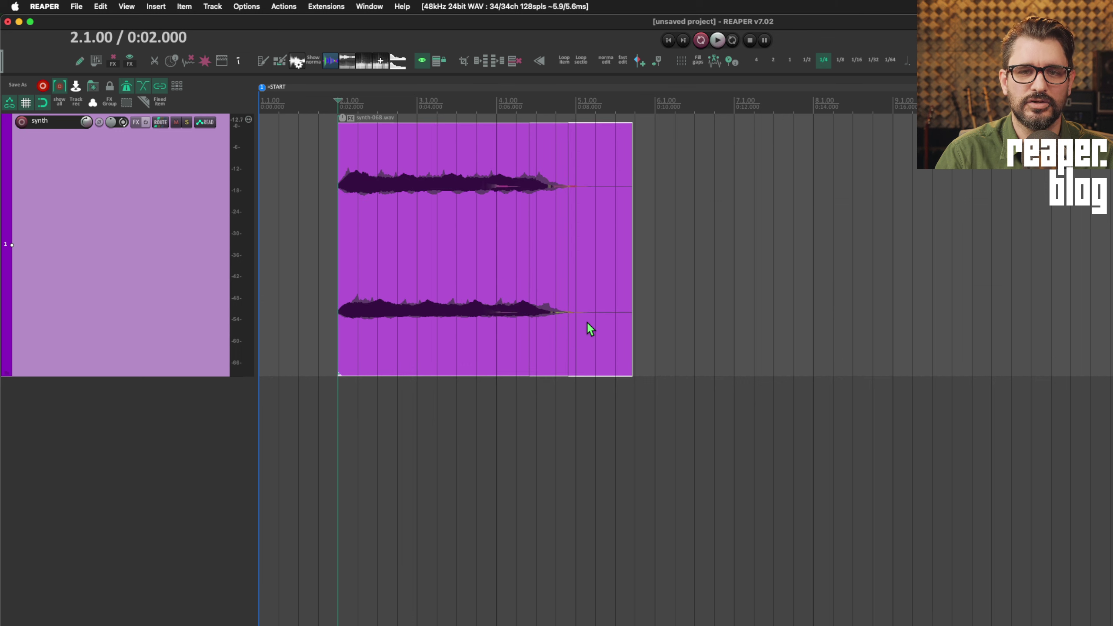
key(super+z)
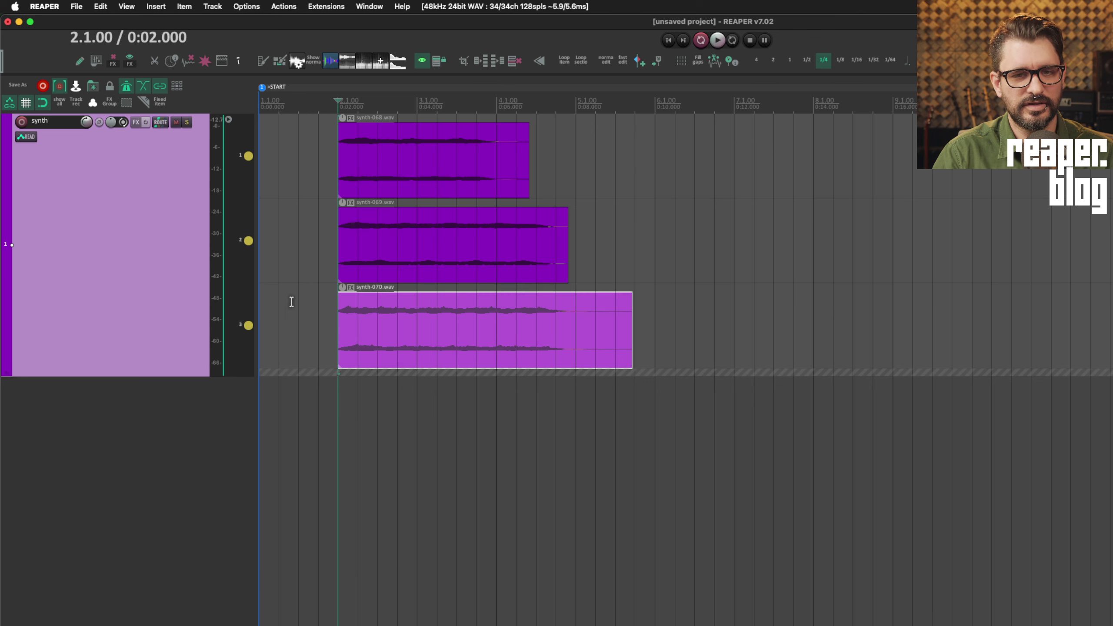
scroll(350, 339, down, 2)
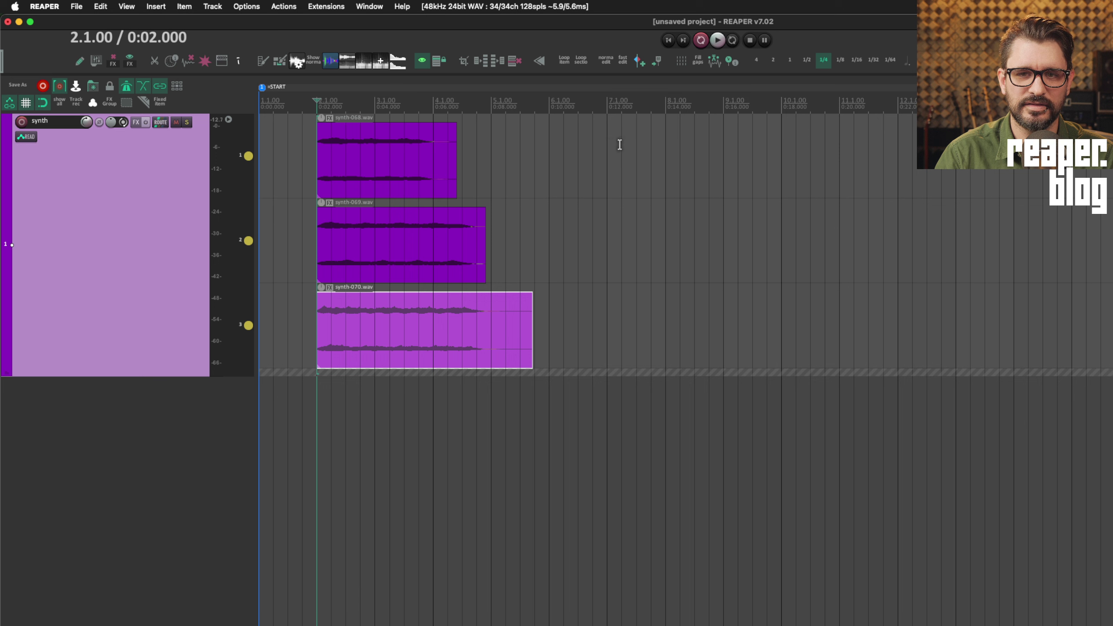
click(608, 145)
mouse_move(687, 165)
mouse_down()
mouse_move(732, 162)
mouse_move(666, 167)
mouse_up()
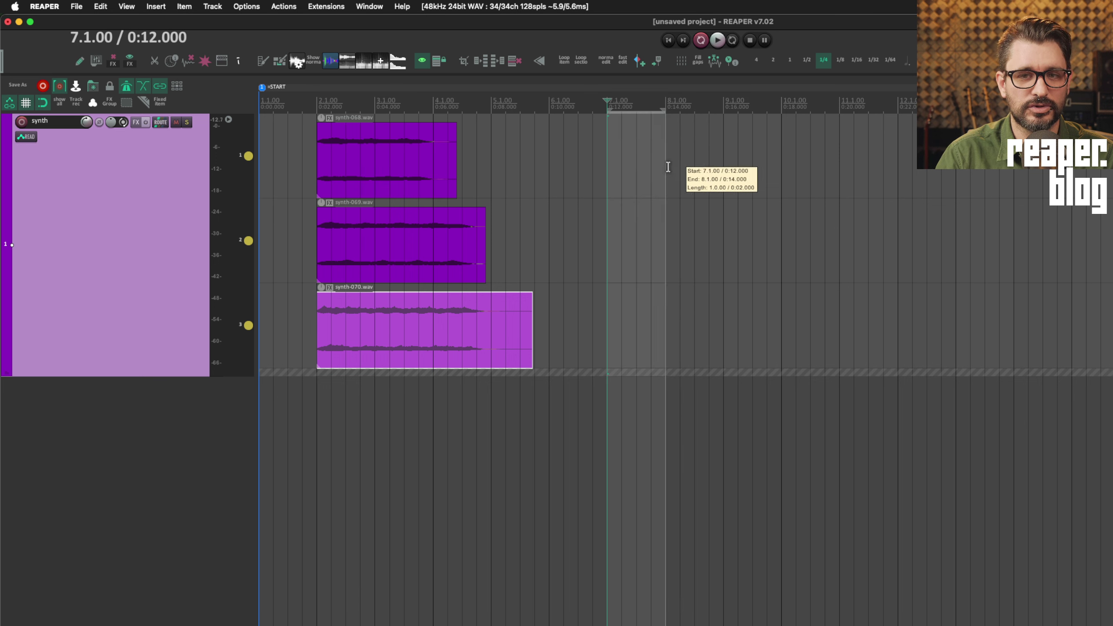
click(732, 40)
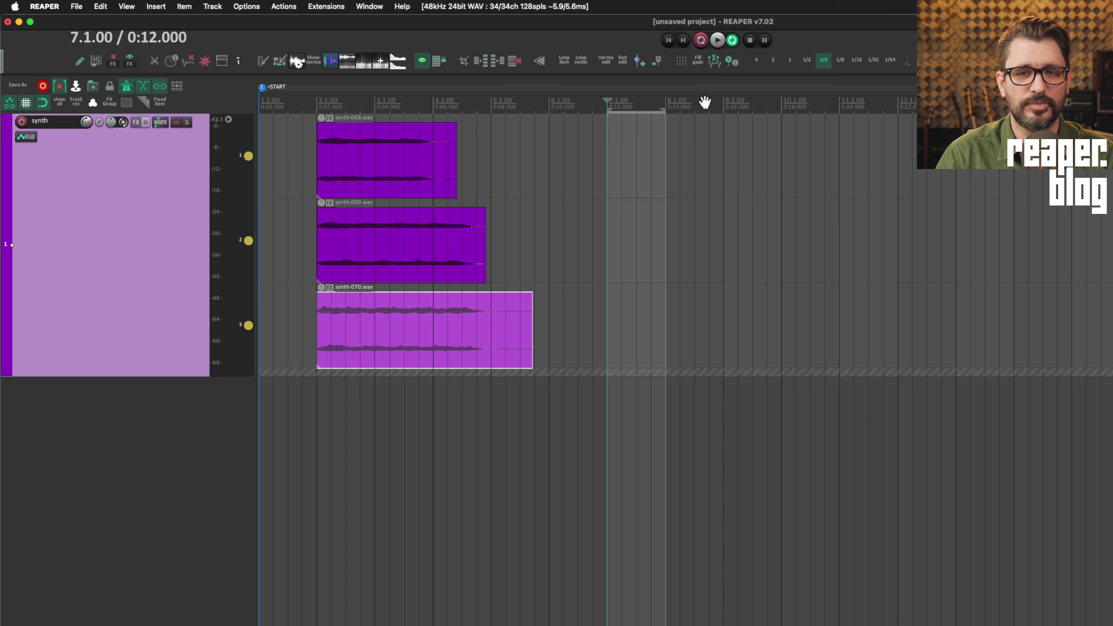
click(21, 122)
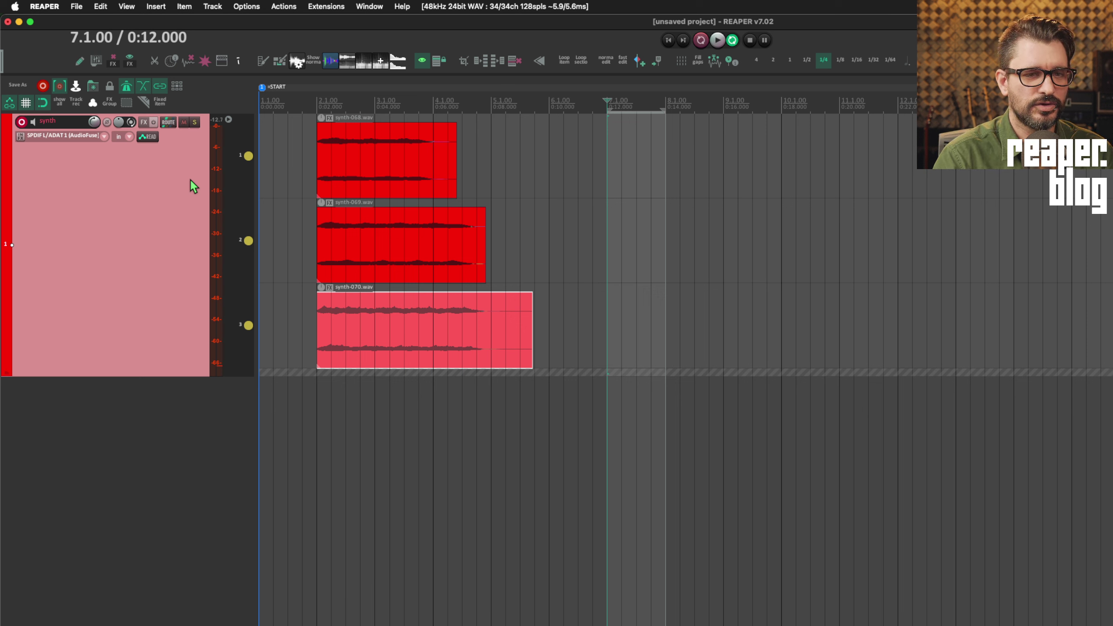
right_click(25, 127)
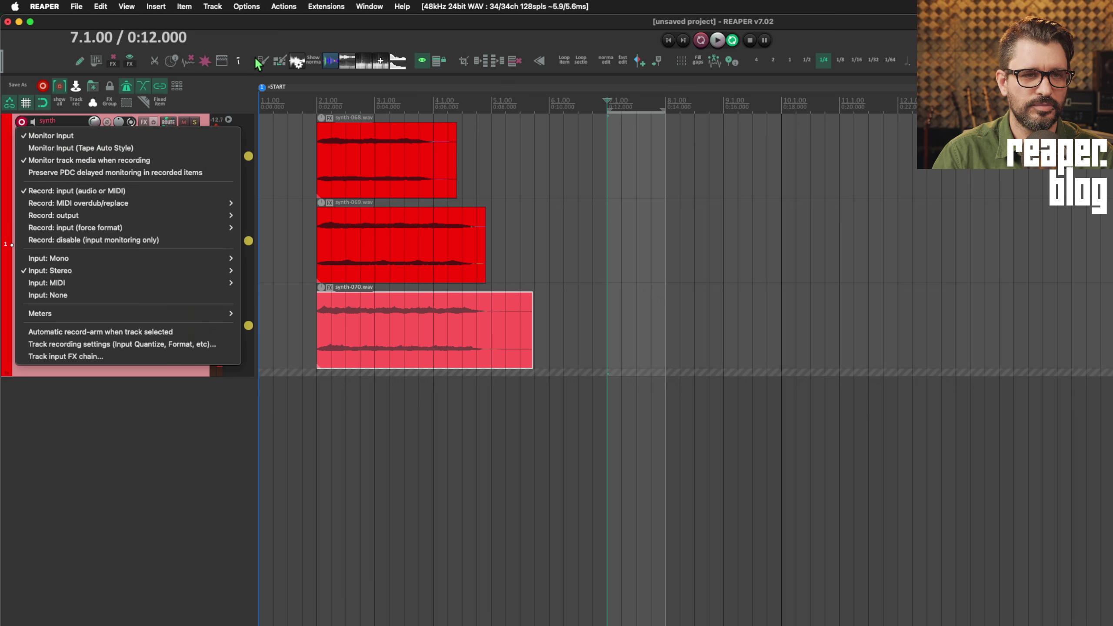
click(264, 41)
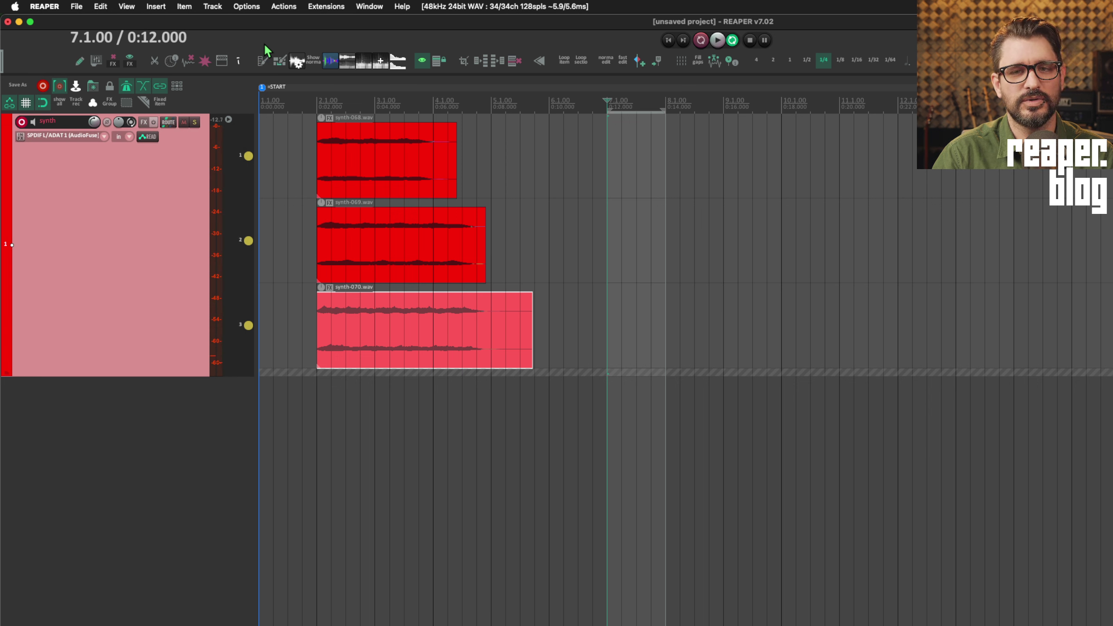
Loop-record over bars 7–8, capturing synth-071 to synth-073 in lanes 4–6
key(super+r)
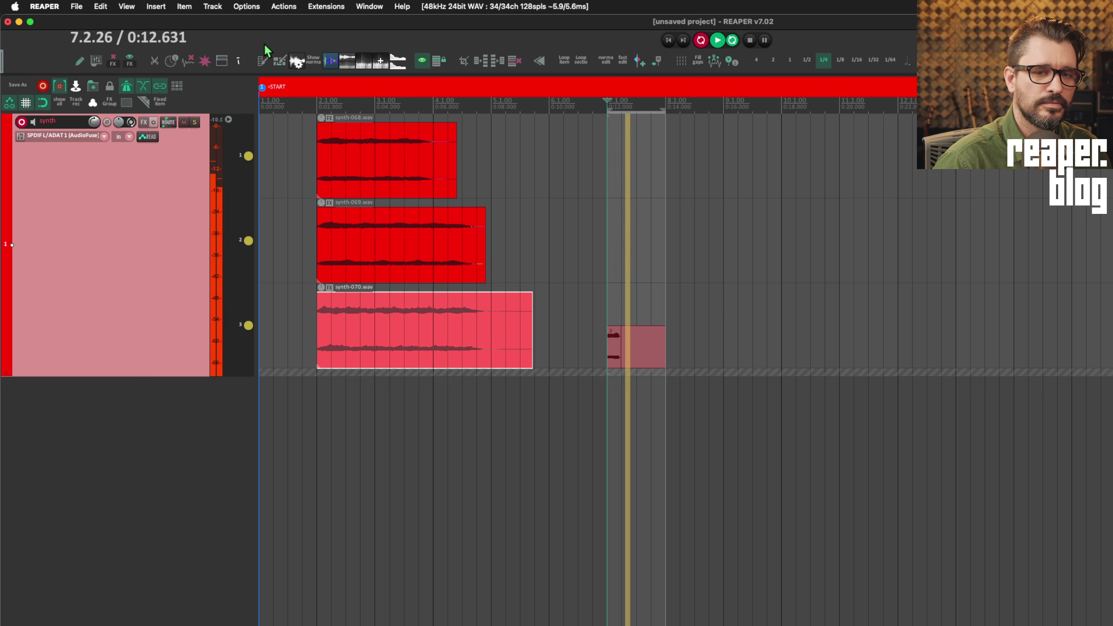
key(space)
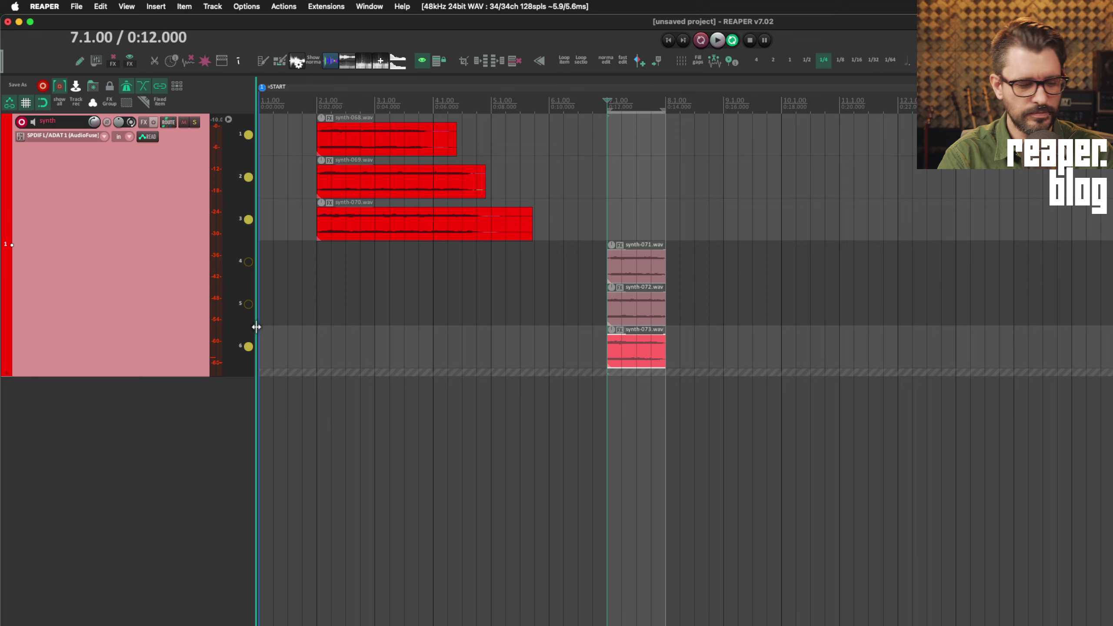
In Preferences > Loop/Lane Recording, set recorded media to be added 'At each loop'
key(super+comma)
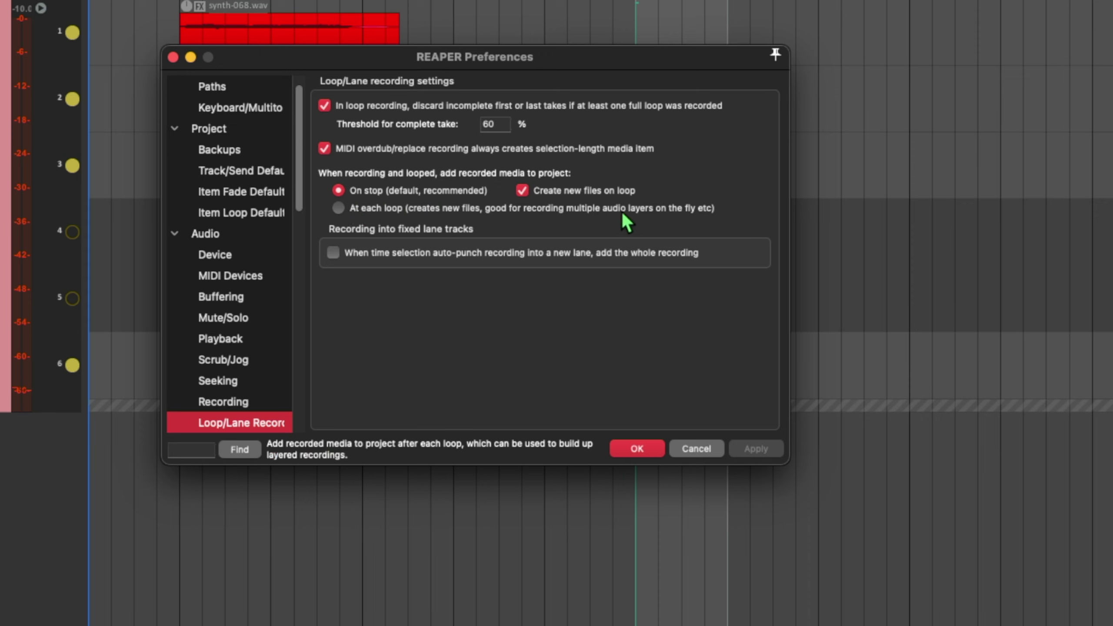
click(390, 208)
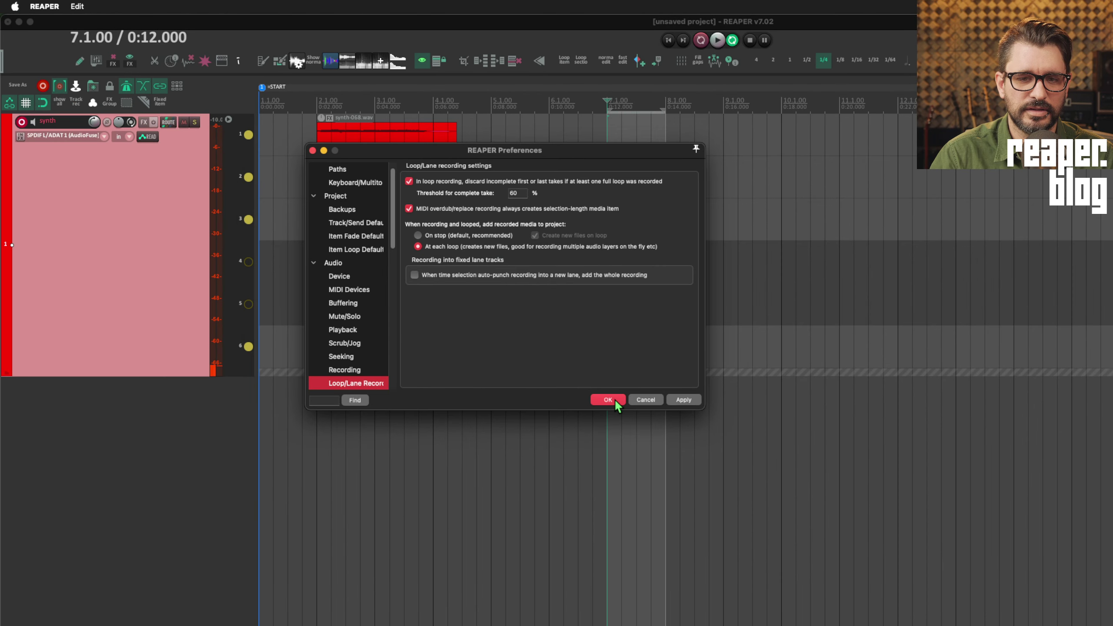
click(629, 425)
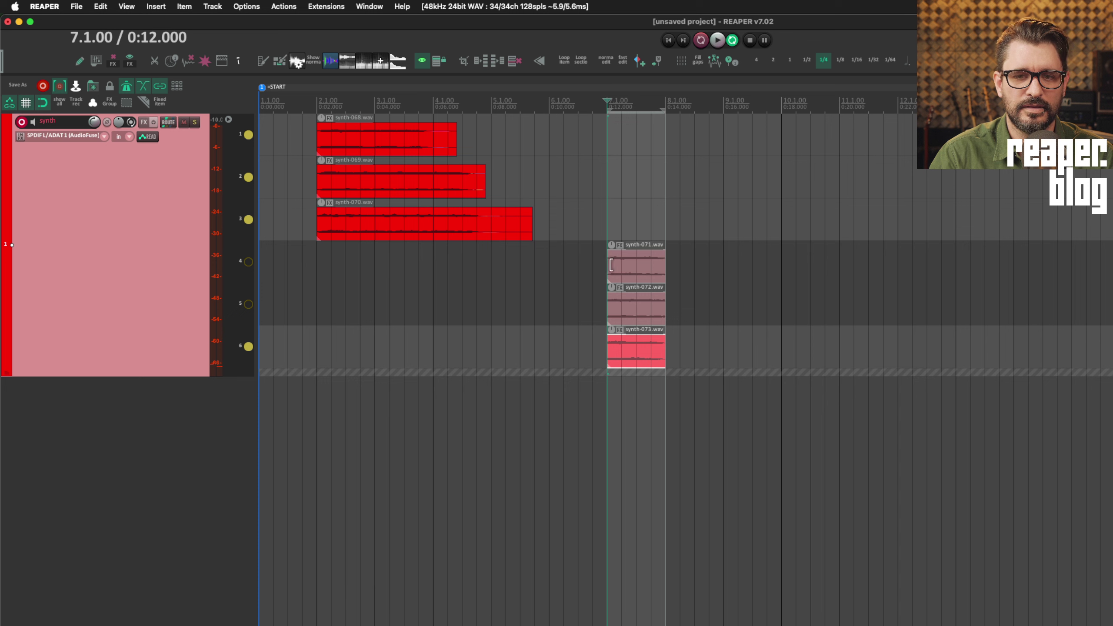
Delete the short loop-recorded takes from the synth track
click(621, 309)
key(Delete)
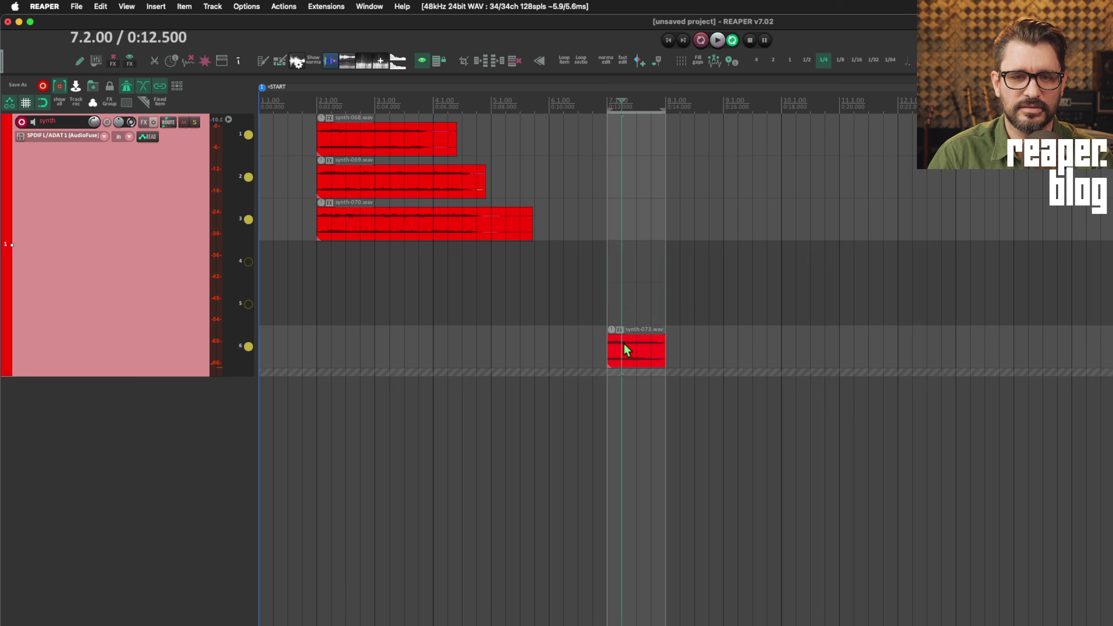
click(623, 343)
key(Delete)
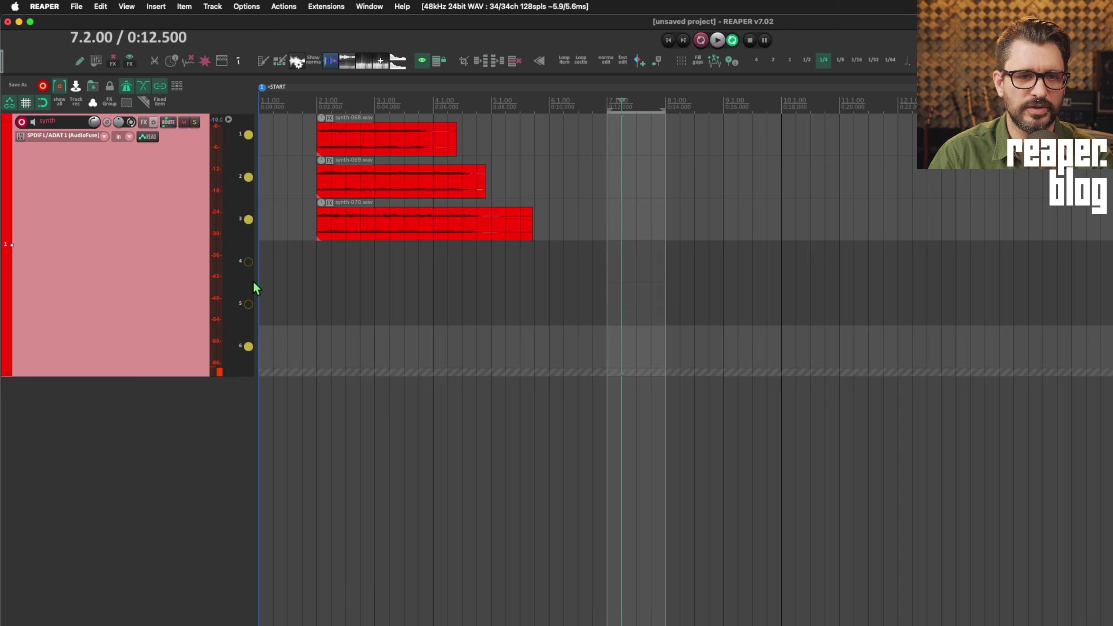
Delete all lanes with no media items and return the edit start to 7.1.00
right_click(248, 350)
mouse_move(358, 471)
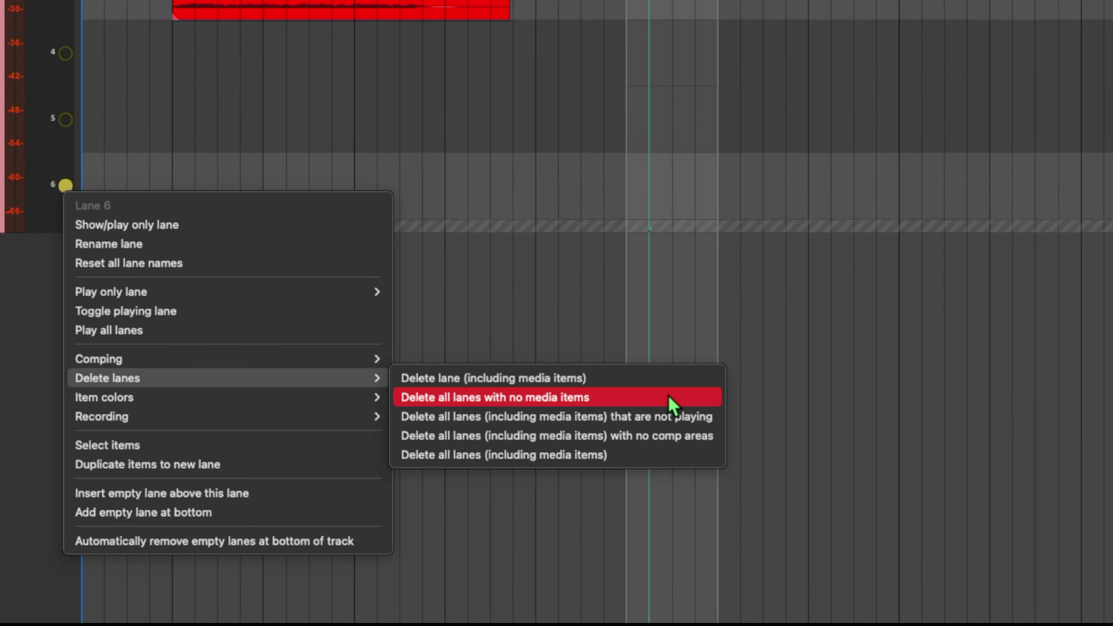
click(670, 399)
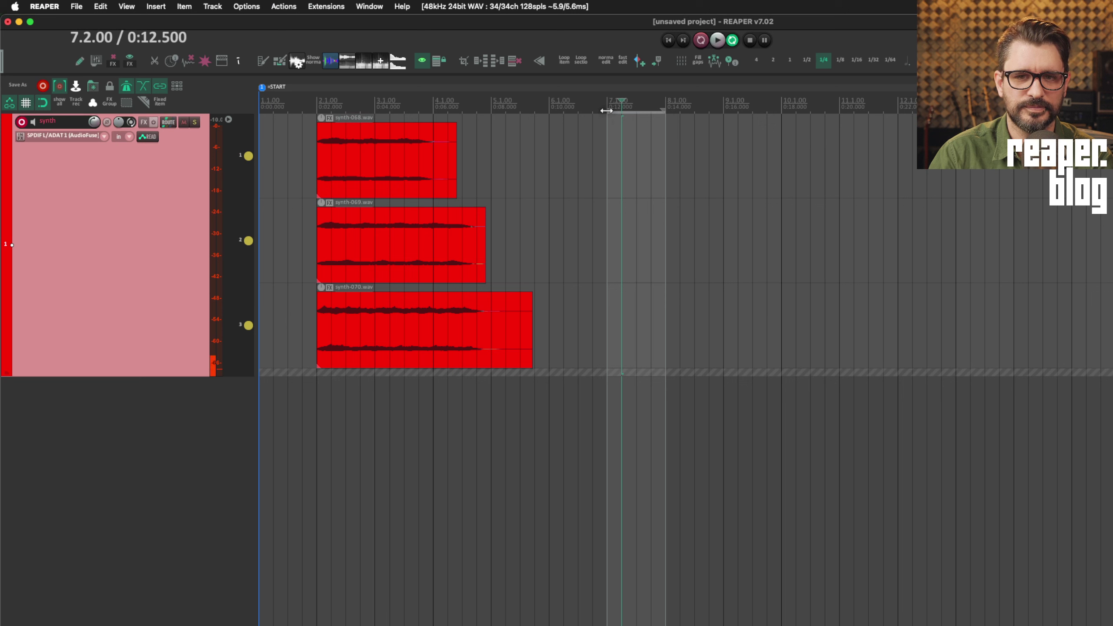
click(606, 110)
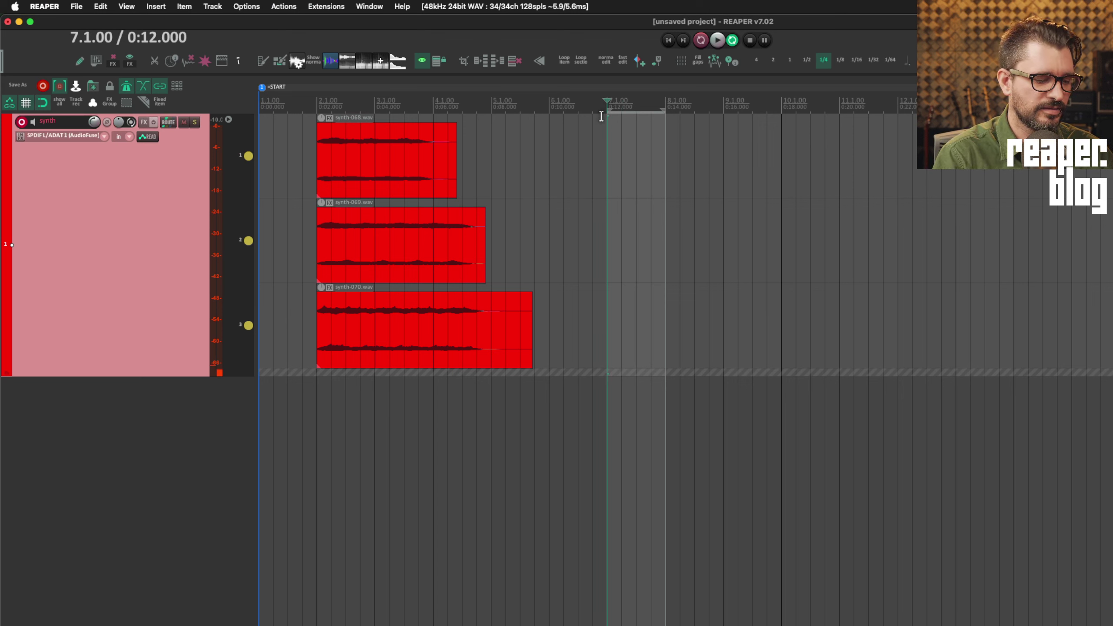
Loop-record from 7.1.00 to create synth-074 to synth-076 in lanes 1–3, then play them
key(super+r)
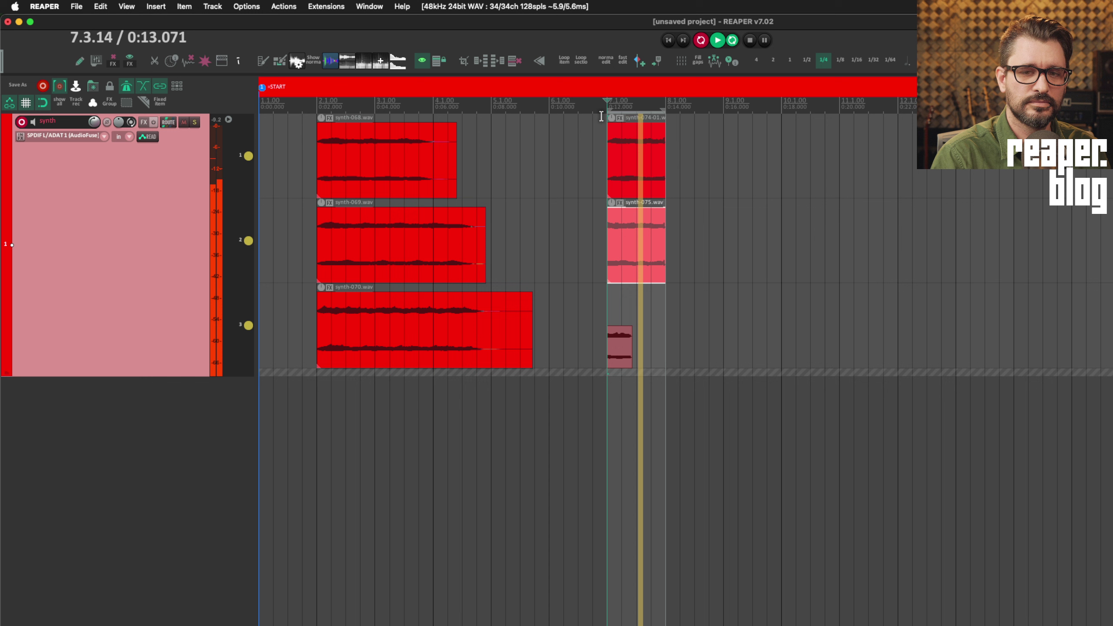
key(space)
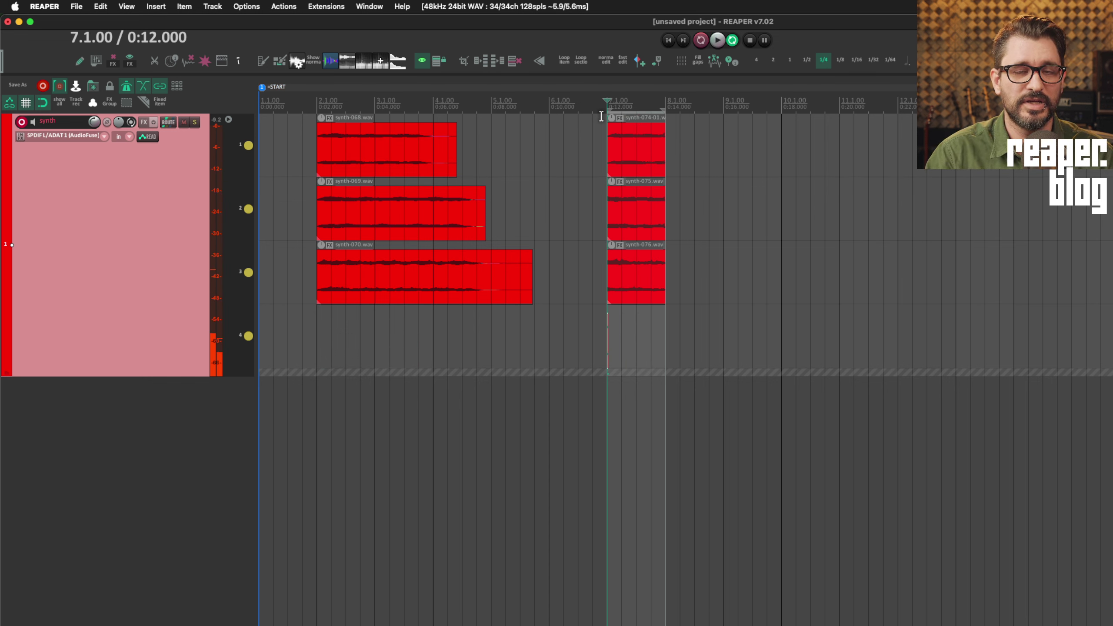
key(space)
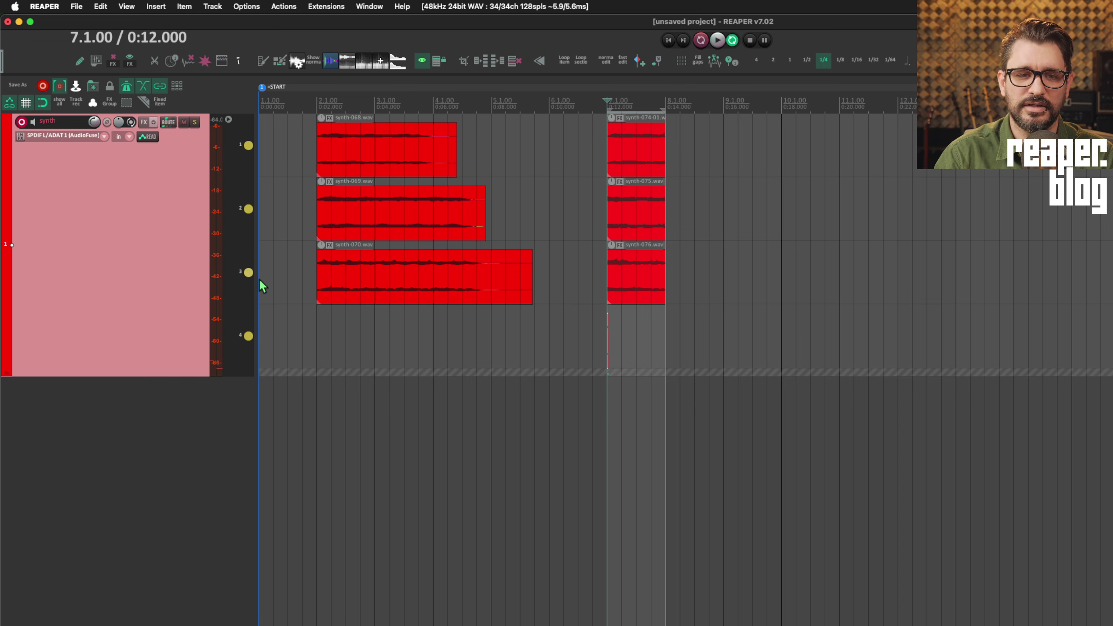
Set a new time selection before the loop takes and turn off fixed item lanes
drag(622, 348, 589, 348)
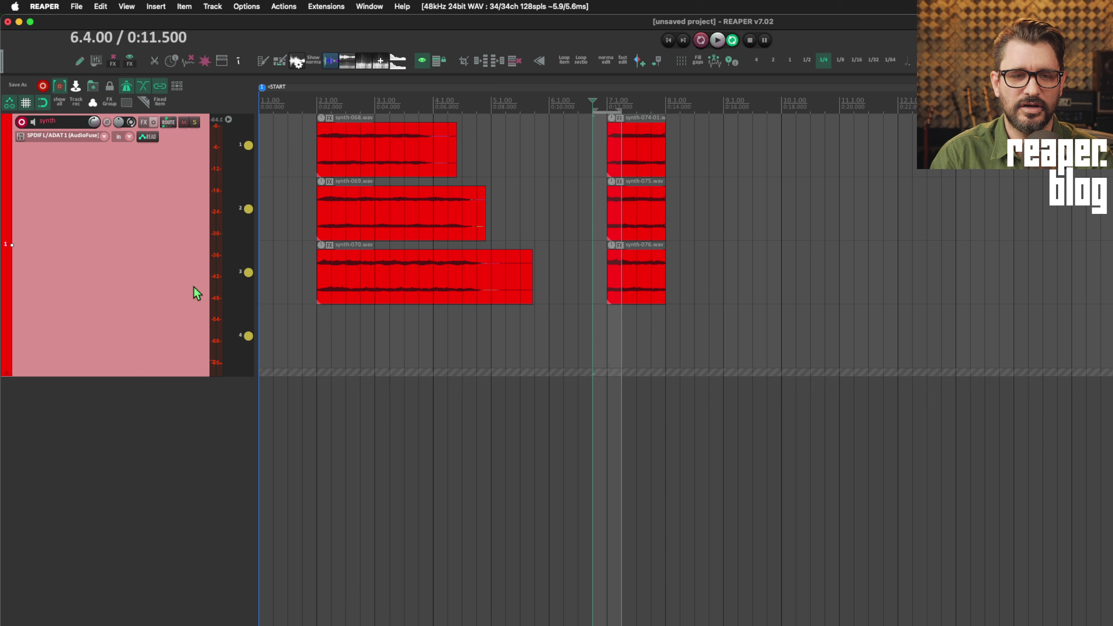
right_click(98, 191)
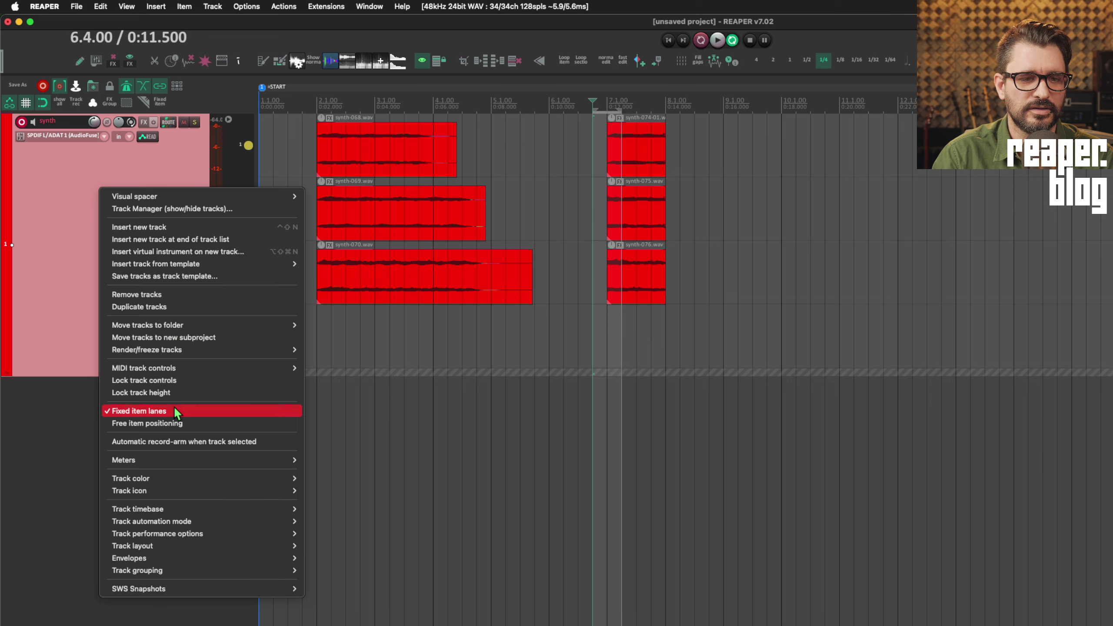
click(235, 413)
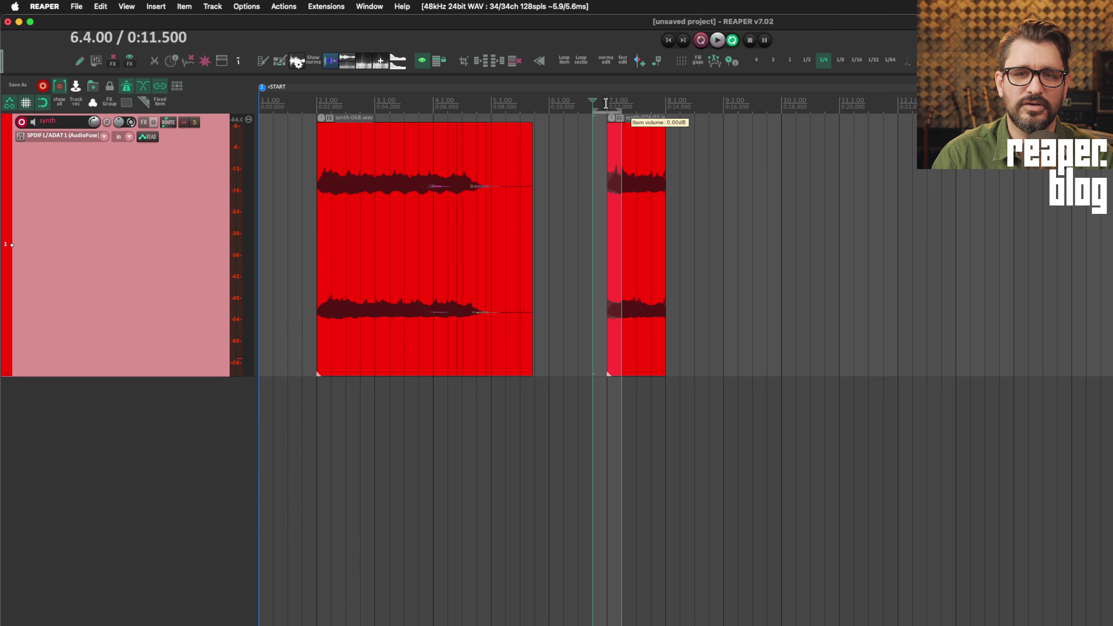
Play the combined takes from 7.1.00, then disarm the synth track
click(604, 135)
key(space)
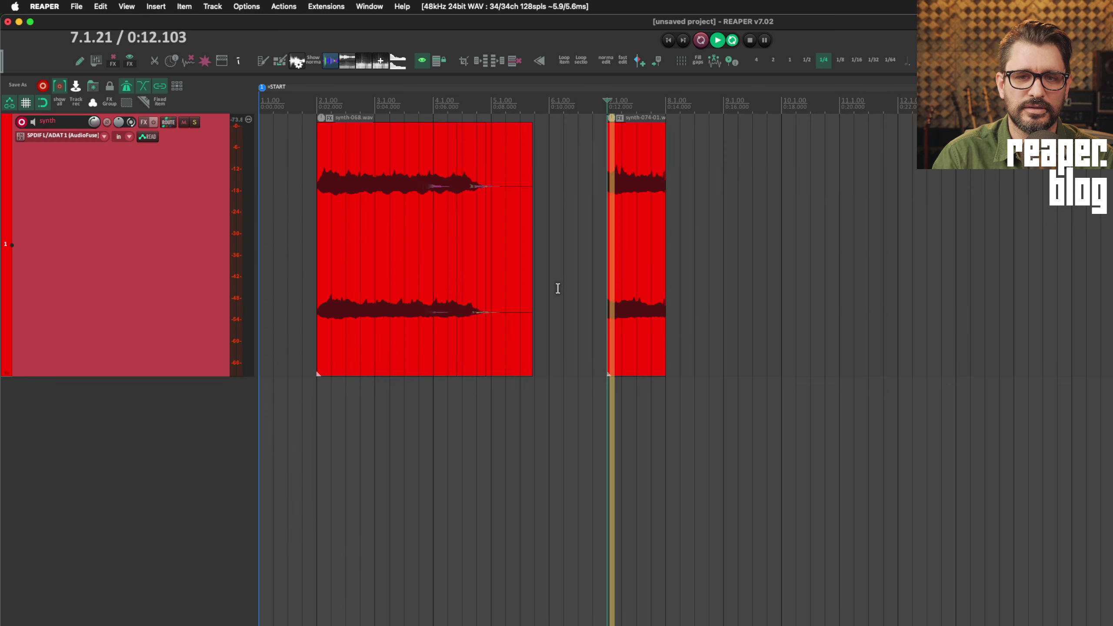
key(space)
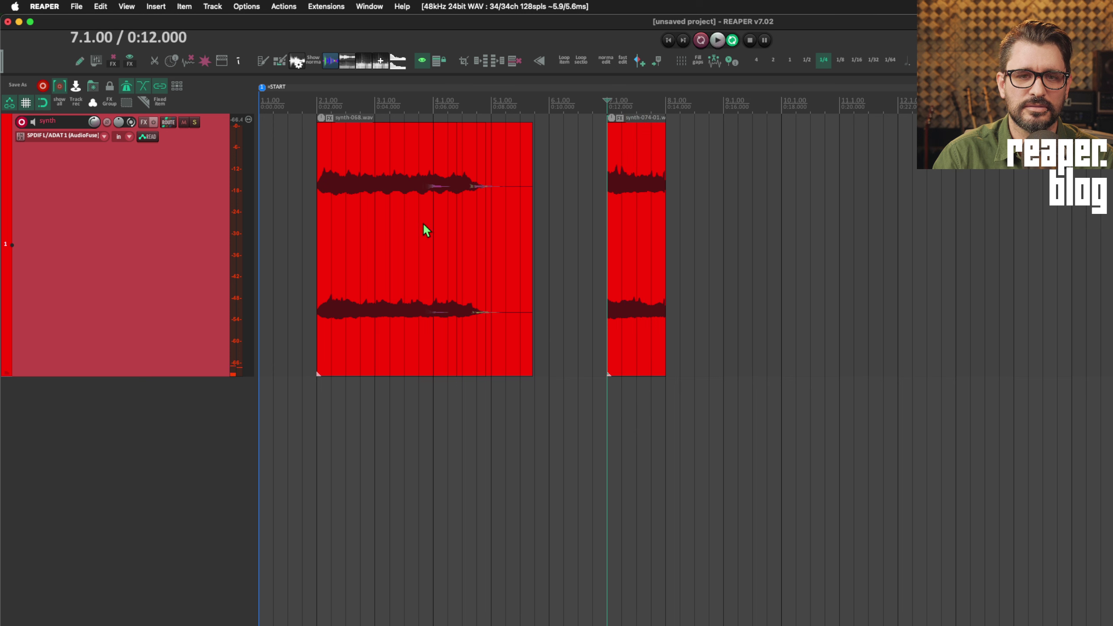
click(149, 251)
click(22, 122)
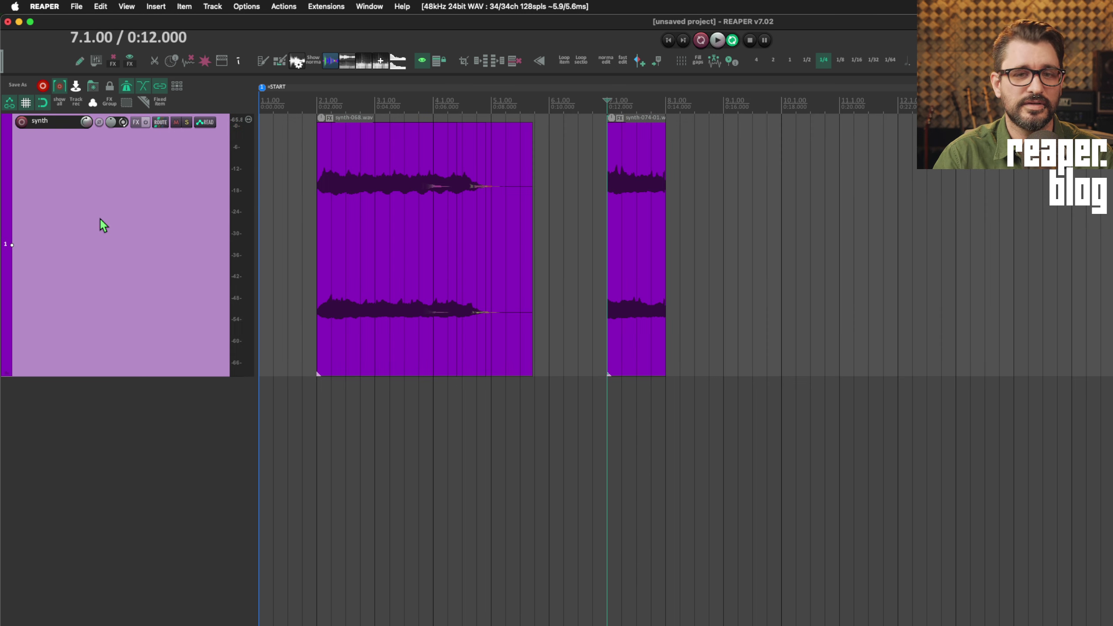